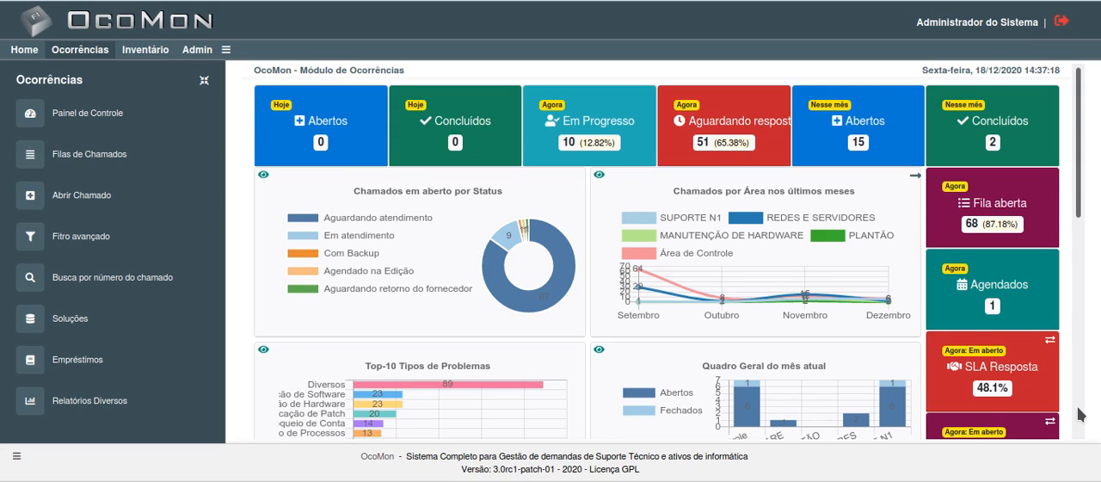
Step: Open the Roteiros de Atendimento list from the Ocorrências settings of the administration module and dismiss the browser notification
{"action": "left_click", "coordinate": [198, 51]}
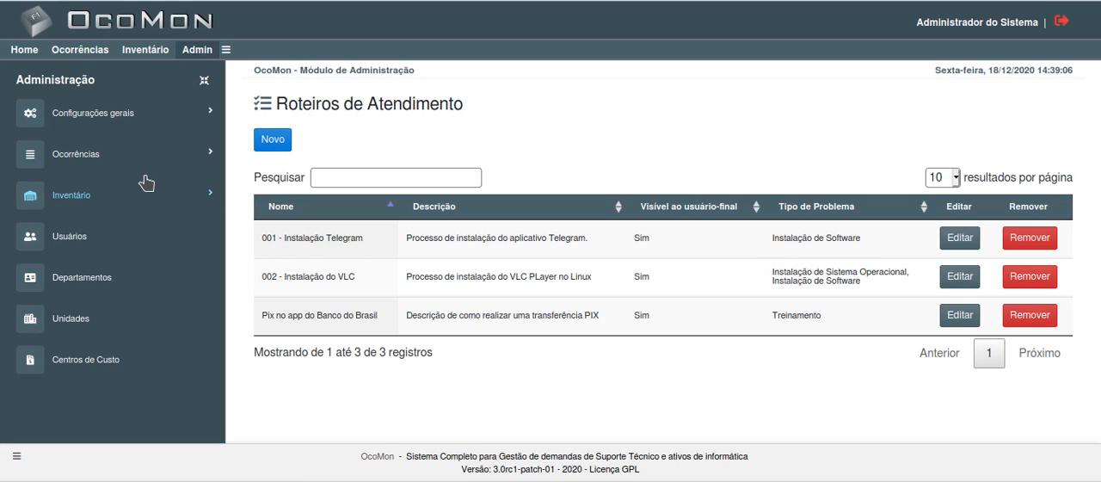
{"action": "left_click", "coordinate": [84, 161]}
{"action": "scroll", "coordinate": [86, 258], "scroll_direction": "down", "scroll_amount": 2}
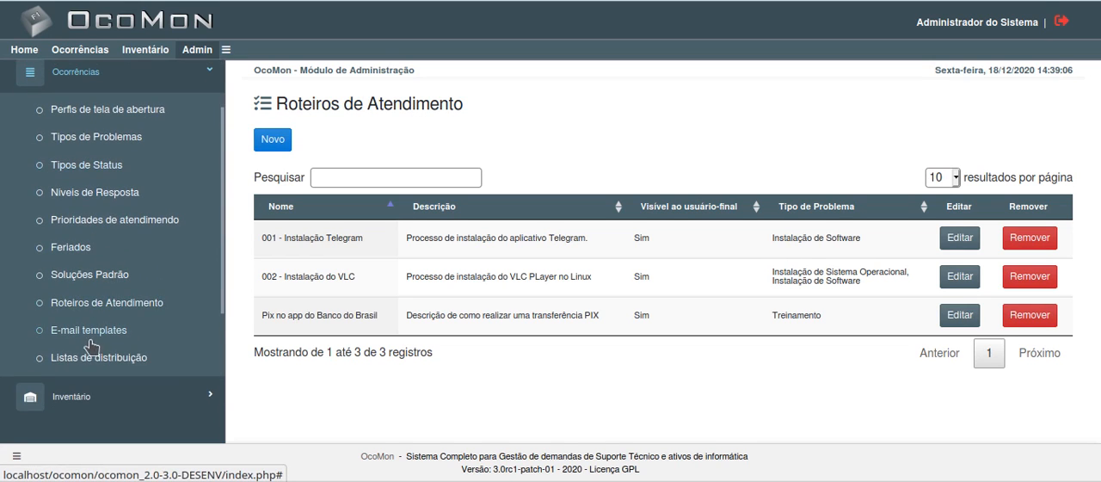
{"action": "left_click", "coordinate": [79, 304]}
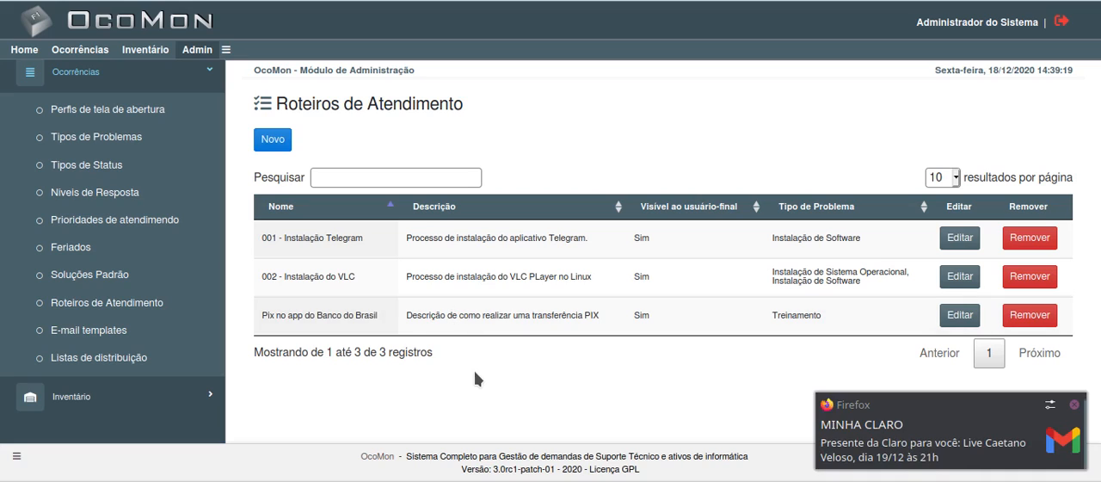
{"action": "left_click", "coordinate": [1073, 405]}
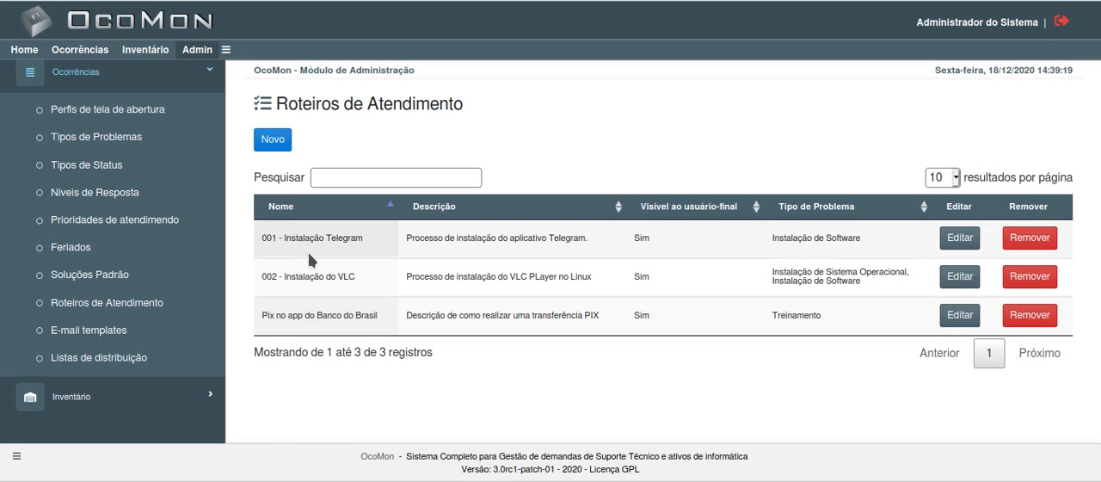
Step: Open the script "Pix no app do Banco do Brasil" and read through its whole content down to the linked problem types
{"action": "left_click", "coordinate": [343, 318]}
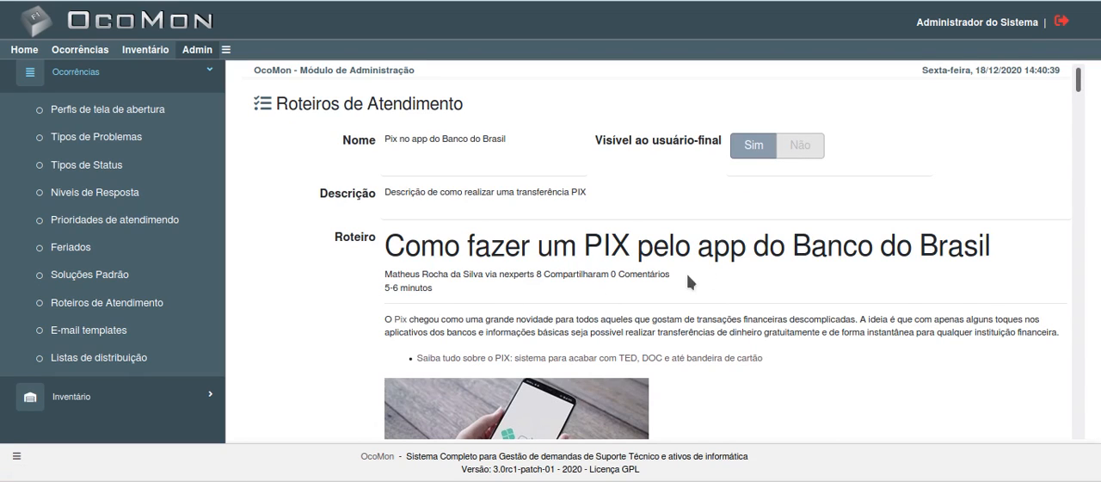
{"action": "scroll", "coordinate": [688, 276], "scroll_direction": "down", "scroll_amount": 2}
{"action": "scroll", "coordinate": [687, 278], "scroll_direction": "up", "scroll_amount": 2}
{"action": "scroll", "coordinate": [549, 252], "scroll_direction": "down", "scroll_amount": 1}
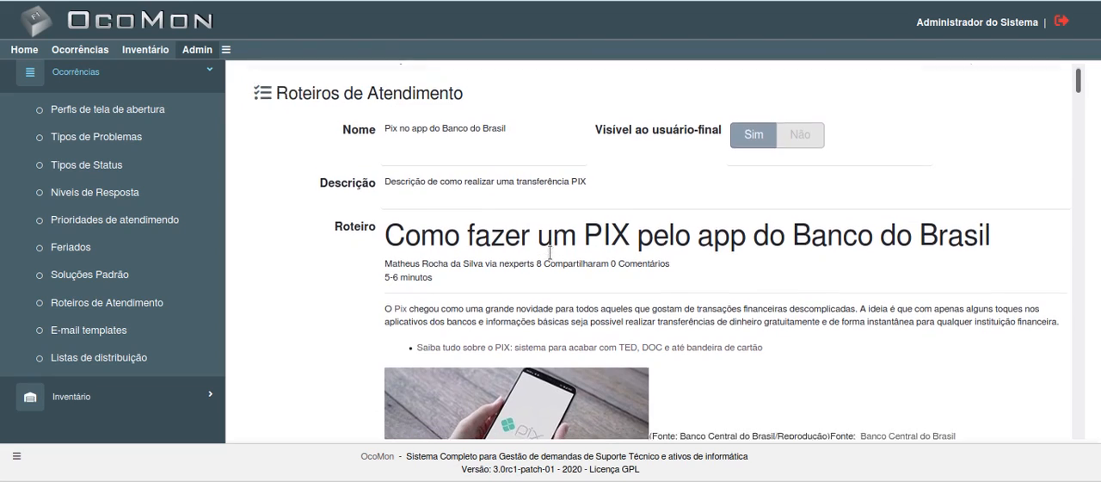
{"action": "scroll", "coordinate": [549, 251], "scroll_direction": "down", "scroll_amount": 2}
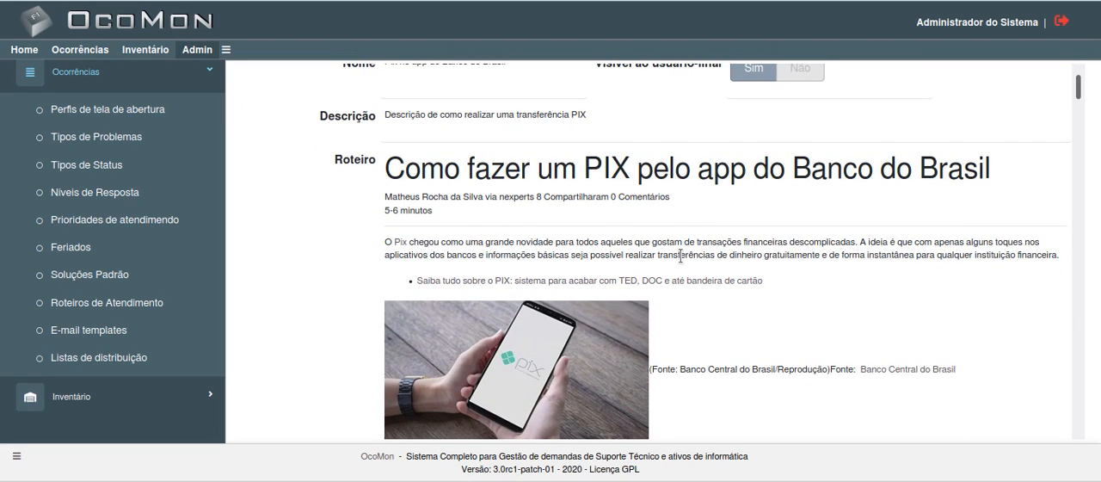
{"action": "scroll", "coordinate": [681, 256], "scroll_direction": "up", "scroll_amount": 1}
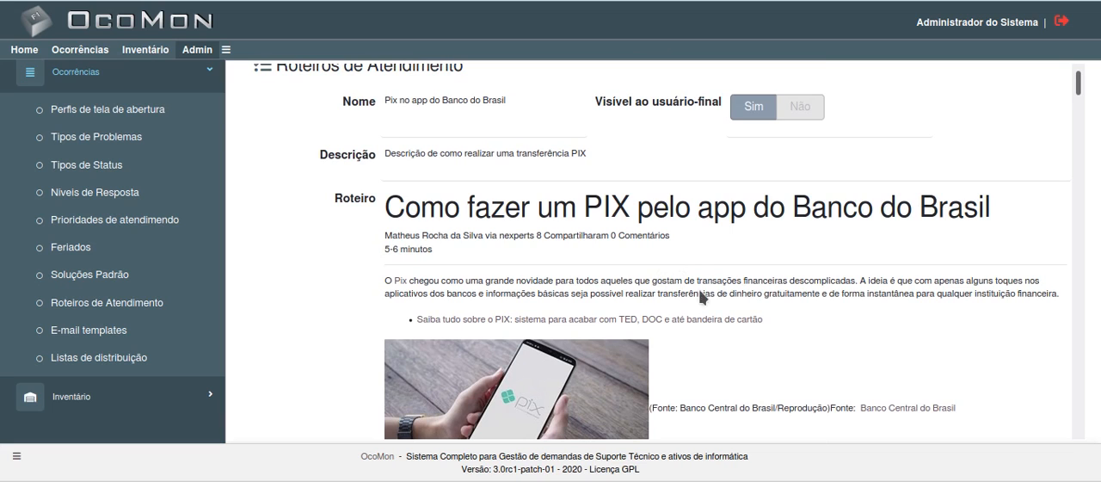
{"action": "scroll", "coordinate": [561, 267], "scroll_direction": "down", "scroll_amount": 1}
{"action": "scroll", "coordinate": [561, 267], "scroll_direction": "up", "scroll_amount": 1}
{"action": "scroll", "coordinate": [557, 266], "scroll_direction": "down", "scroll_amount": 20}
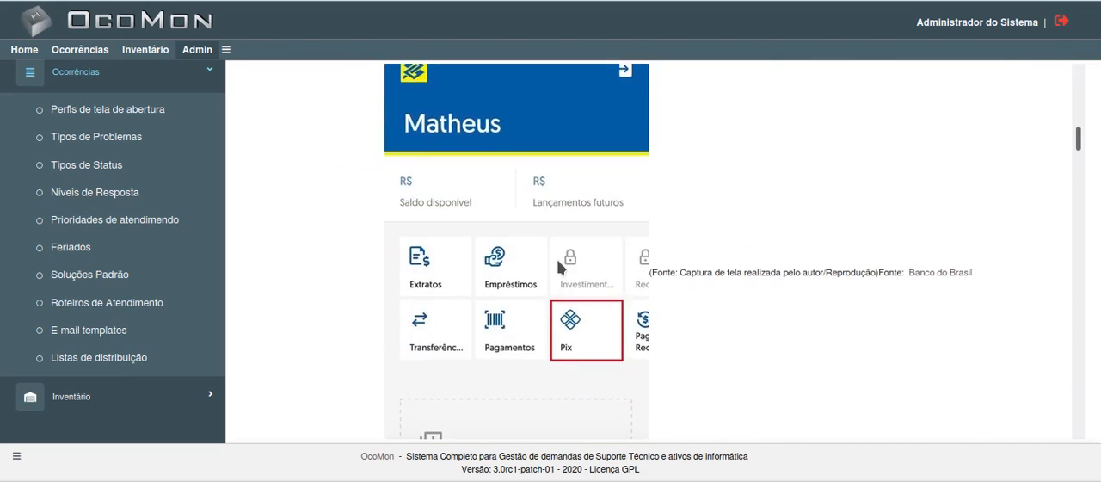
{"action": "scroll", "coordinate": [559, 267], "scroll_direction": "down", "scroll_amount": 20}
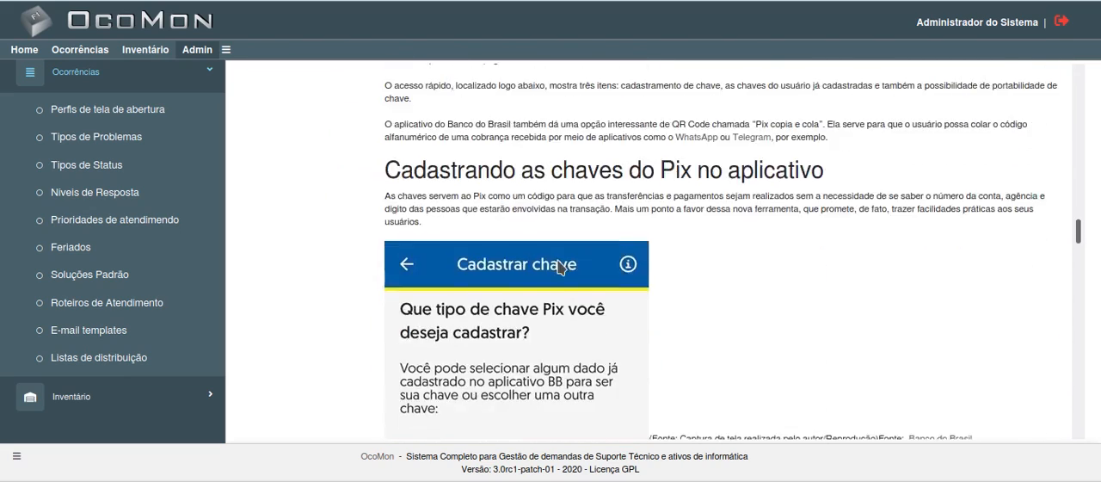
{"action": "scroll", "coordinate": [559, 267], "scroll_direction": "down", "scroll_amount": 20}
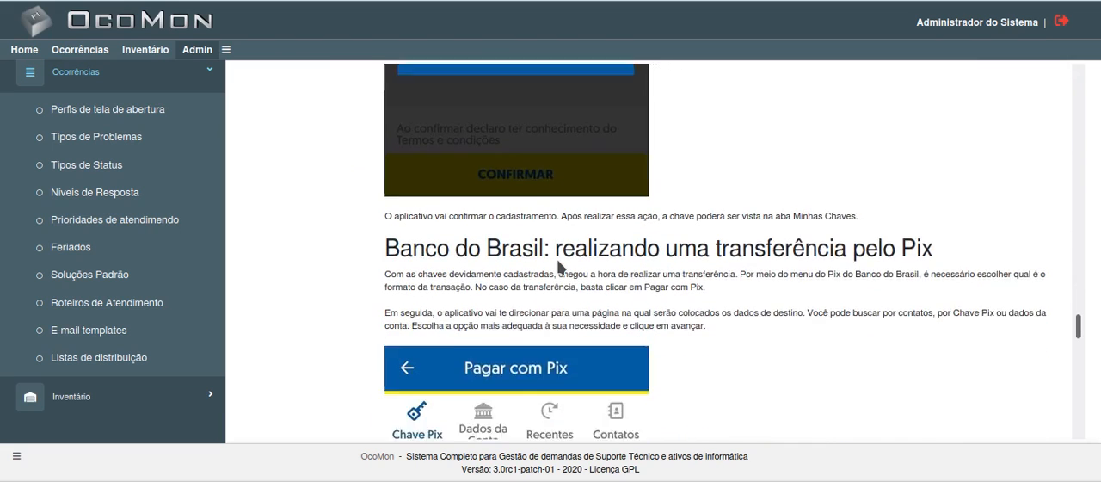
{"action": "scroll", "coordinate": [559, 267], "scroll_direction": "down", "scroll_amount": 20}
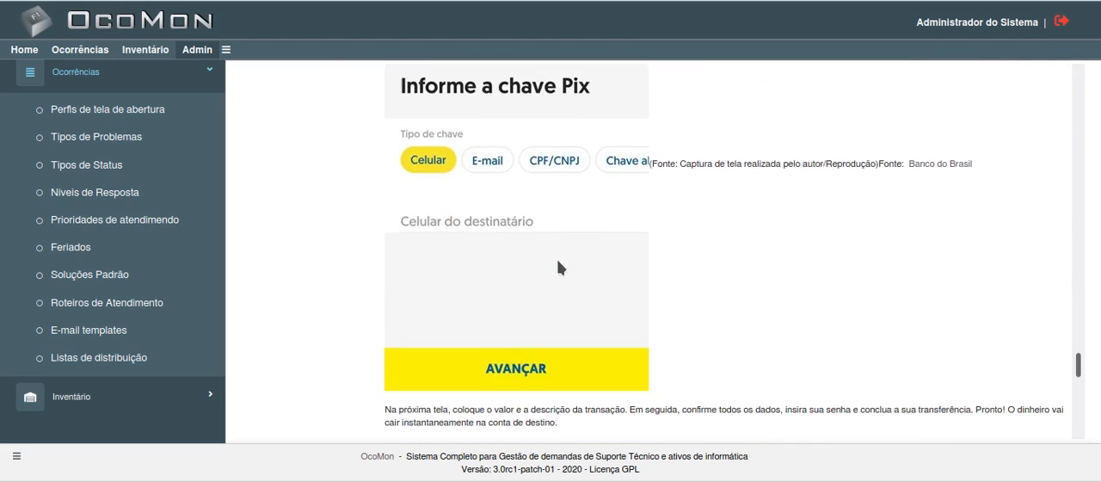
{"action": "scroll", "coordinate": [557, 259], "scroll_direction": "down", "scroll_amount": 4}
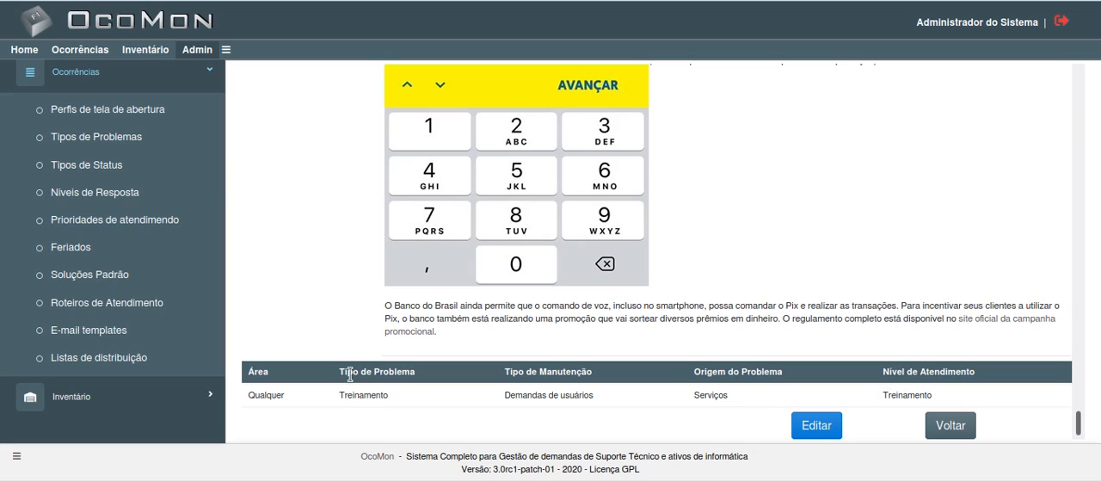
Step: Examine the problem type linked to the Pix script, and look back over the script up to its name and description
{"action": "left_click_drag", "start_coordinate": [340, 397], "coordinate": [391, 396]}
{"action": "left_click", "coordinate": [416, 396]}
{"action": "scroll", "coordinate": [689, 287], "scroll_direction": "up", "scroll_amount": 1}
{"action": "scroll", "coordinate": [689, 288], "scroll_direction": "down", "scroll_amount": 1}
{"action": "scroll", "coordinate": [755, 229], "scroll_direction": "up", "scroll_amount": 4}
{"action": "scroll", "coordinate": [754, 229], "scroll_direction": "up", "scroll_amount": 15}
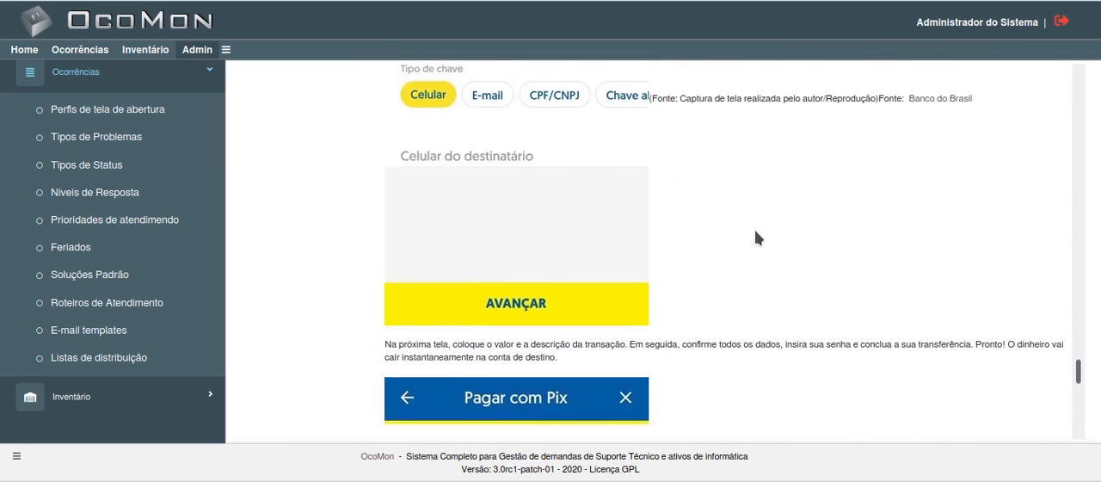
{"action": "scroll", "coordinate": [754, 229], "scroll_direction": "up", "scroll_amount": 20}
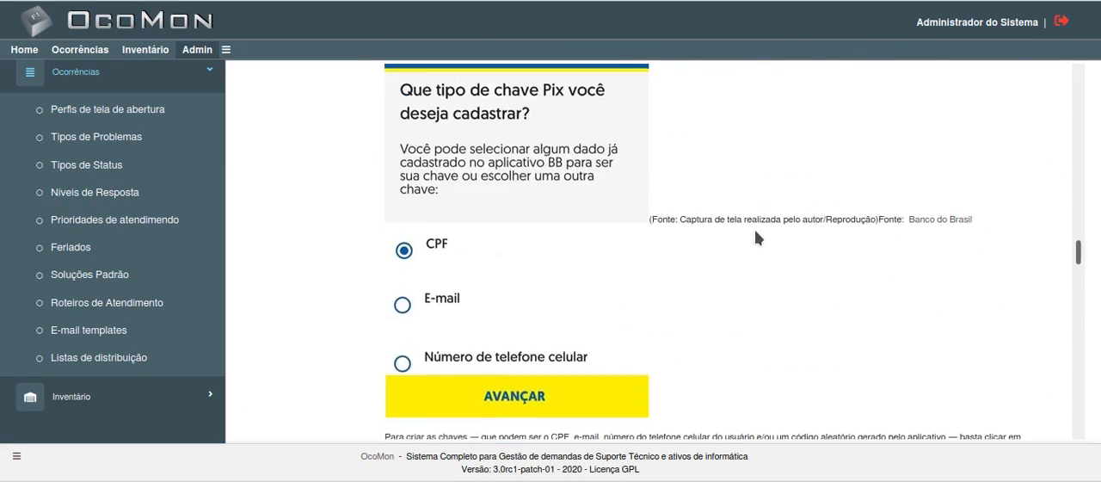
{"action": "scroll", "coordinate": [755, 229], "scroll_direction": "up", "scroll_amount": 3}
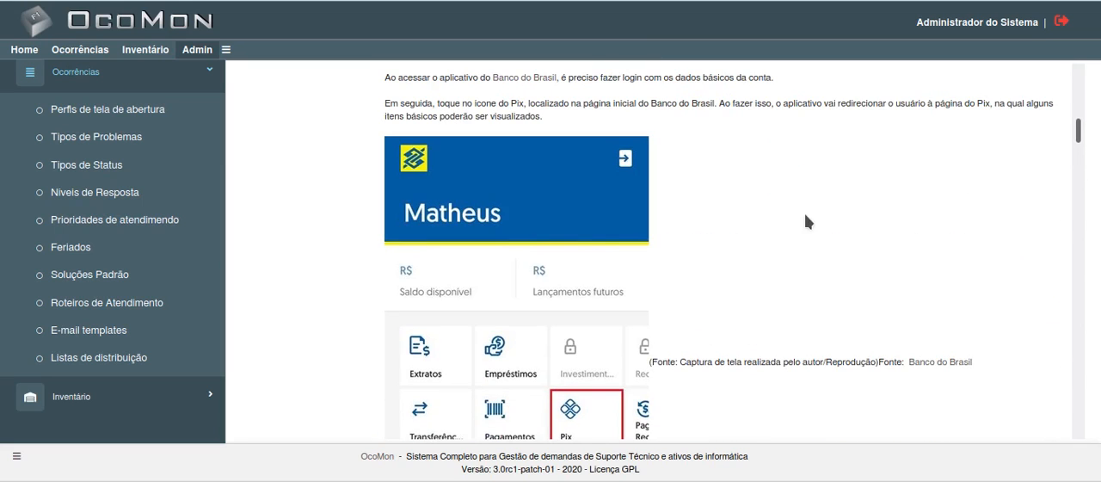
{"action": "left_click_drag", "start_coordinate": [1080, 129], "coordinate": [1082, 51]}
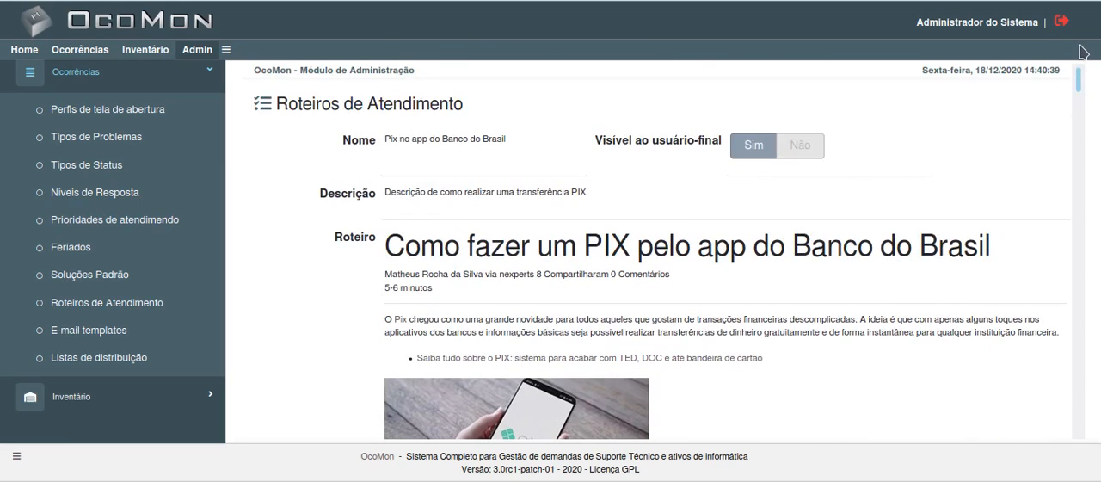
{"action": "scroll", "coordinate": [869, 205], "scroll_direction": "down", "scroll_amount": 1}
{"action": "scroll", "coordinate": [869, 204], "scroll_direction": "down", "scroll_amount": 3}
{"action": "scroll", "coordinate": [869, 204], "scroll_direction": "up", "scroll_amount": 4}
{"action": "scroll", "coordinate": [738, 253], "scroll_direction": "down", "scroll_amount": 6}
{"action": "scroll", "coordinate": [737, 253], "scroll_direction": "up", "scroll_amount": 5}
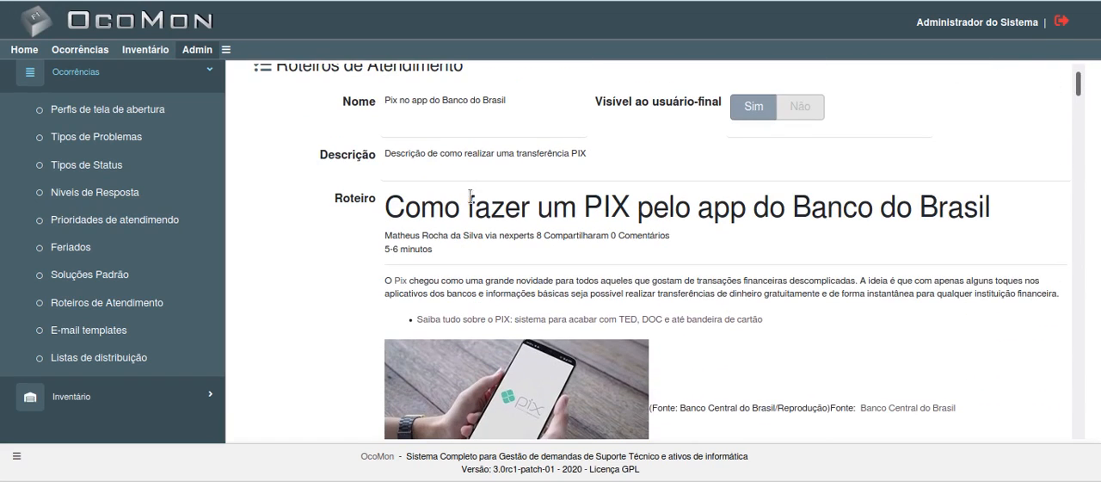
Step: Return to the scripts list and view the "002 - Instalação do VLC" script with its linked problem types
{"action": "left_click", "coordinate": [71, 306]}
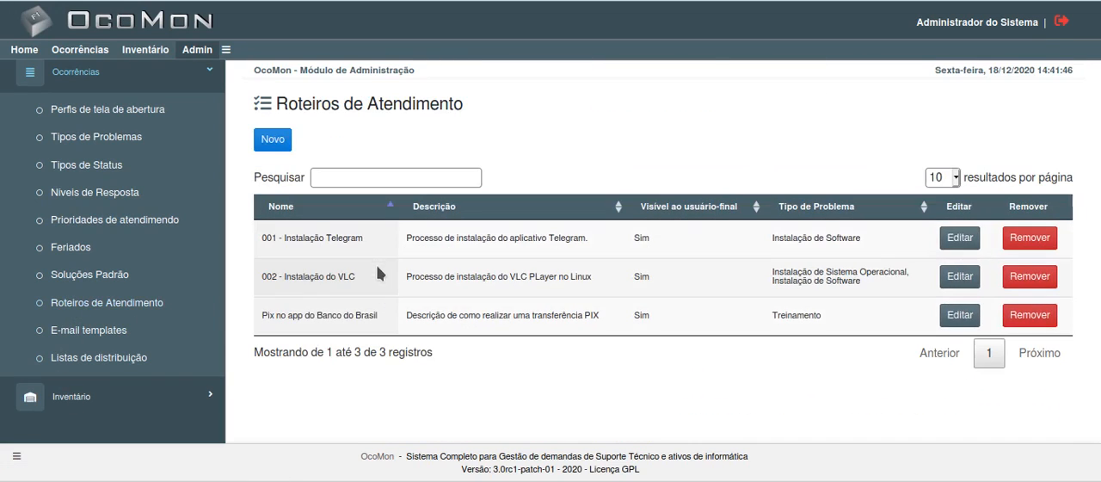
{"action": "left_click", "coordinate": [314, 284]}
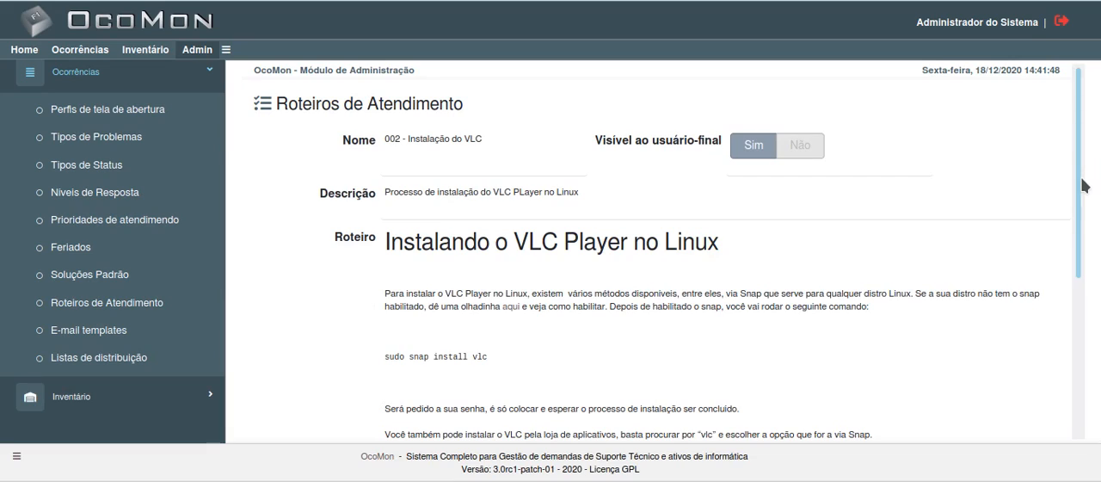
{"action": "left_click_drag", "start_coordinate": [1082, 179], "coordinate": [1095, 393]}
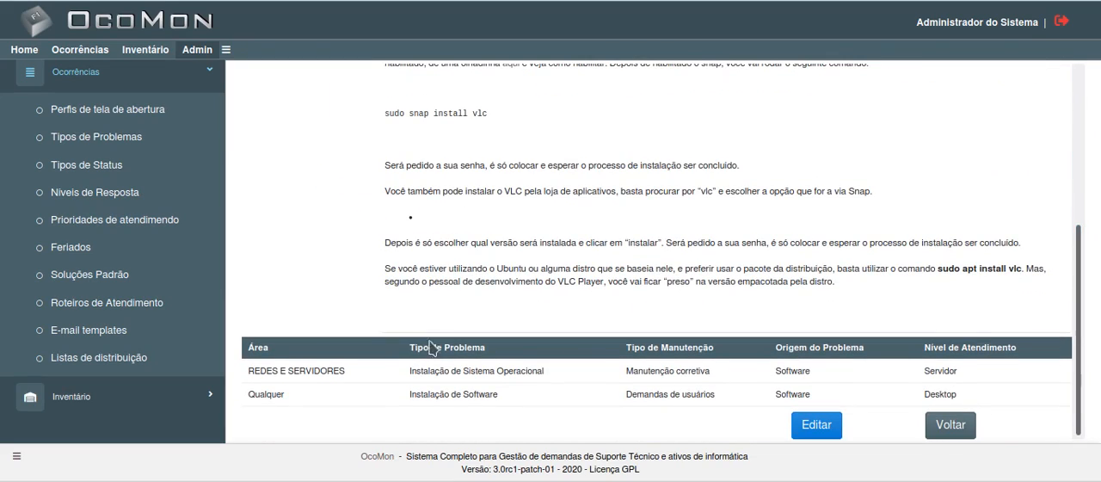
{"action": "scroll", "coordinate": [603, 271], "scroll_direction": "up", "scroll_amount": 5}
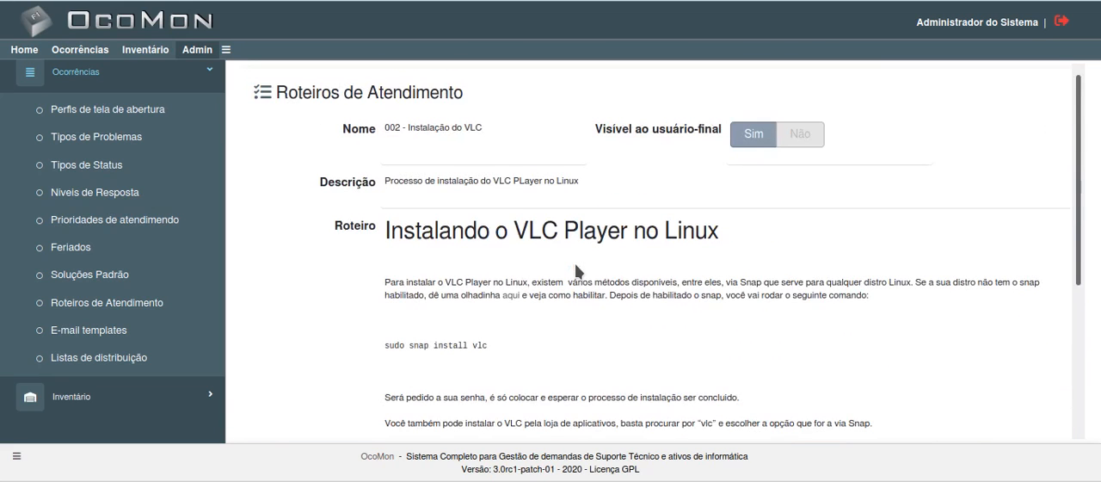
{"action": "scroll", "coordinate": [576, 271], "scroll_direction": "down", "scroll_amount": 5}
Step: Open the VLC installation script for editing and examine the formatting tools for its Roteiro text and its linked problem types
{"action": "left_click", "coordinate": [809, 427]}
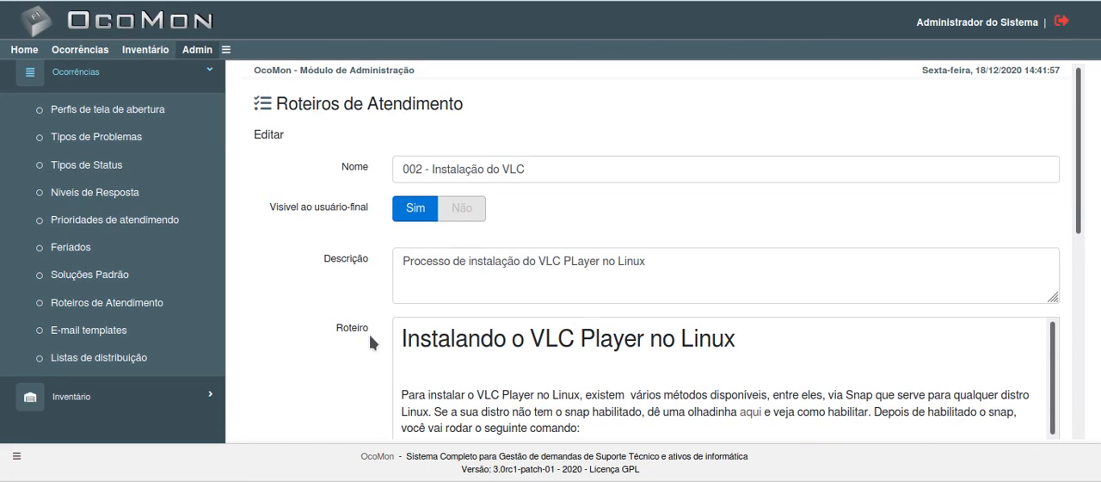
{"action": "scroll", "coordinate": [344, 340], "scroll_direction": "down", "scroll_amount": 3}
{"action": "left_click", "coordinate": [650, 308]}
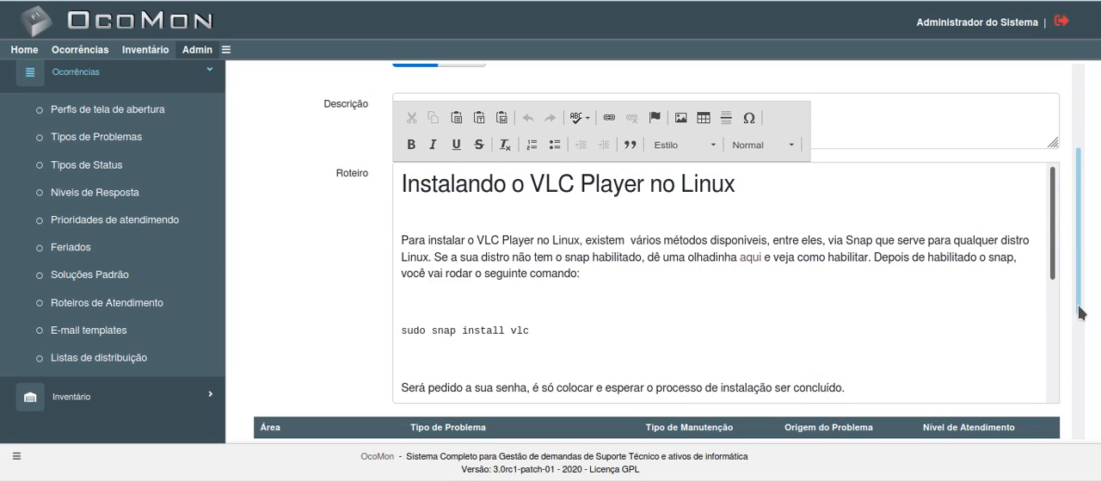
{"action": "left_click_drag", "start_coordinate": [1080, 308], "coordinate": [1048, 360]}
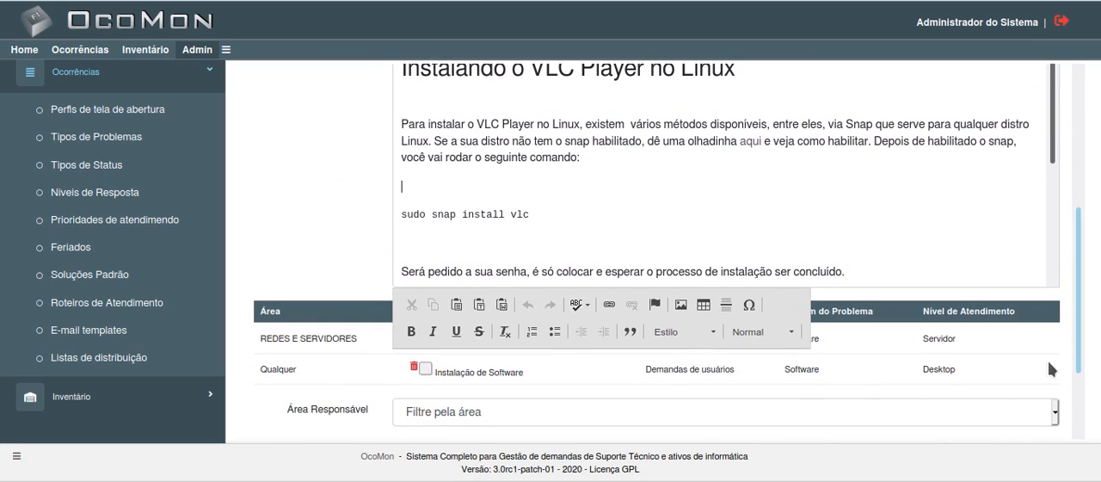
{"action": "left_click", "coordinate": [253, 391]}
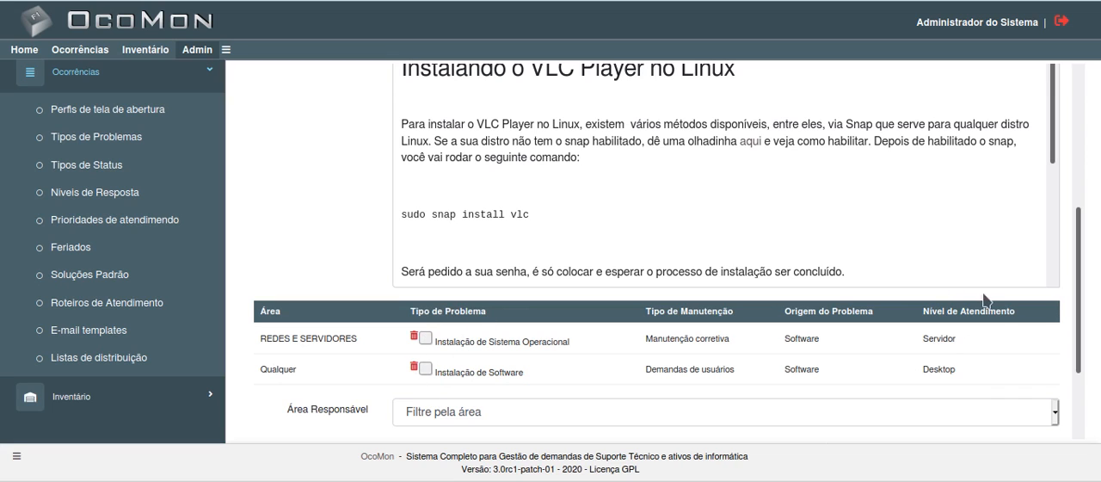
Step: Look at the Área Responsável and Tipo de Problema fields for linking further problem types, and cancel the editing without changes
{"action": "scroll", "coordinate": [1082, 365], "scroll_direction": "down", "scroll_amount": 3}
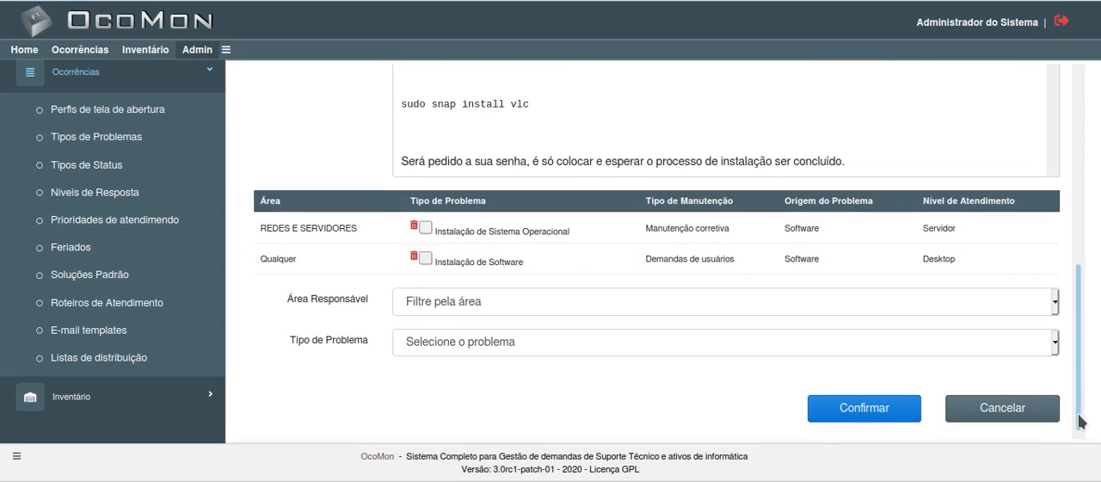
{"action": "left_click", "coordinate": [435, 339]}
{"action": "left_click", "coordinate": [407, 393]}
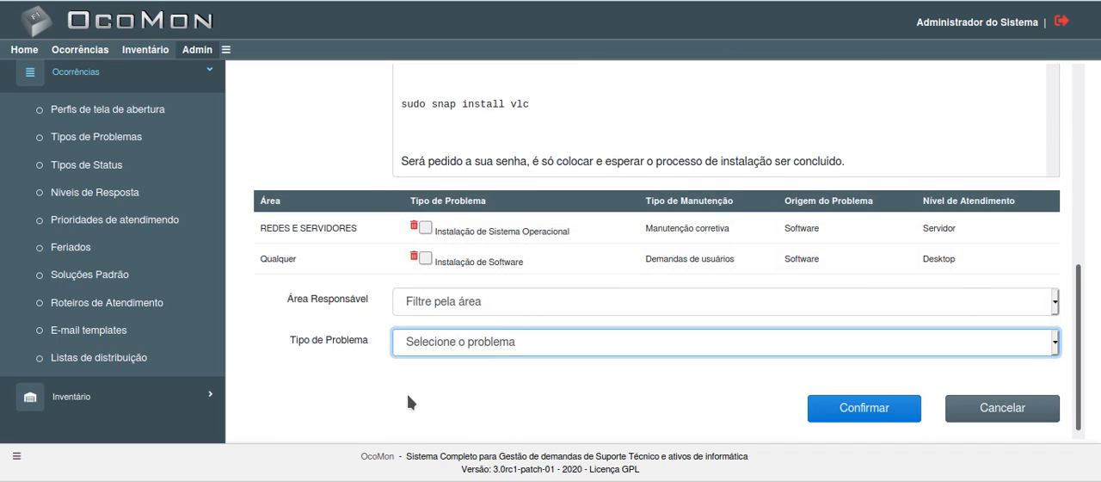
{"action": "scroll", "coordinate": [371, 365], "scroll_direction": "up", "scroll_amount": 5}
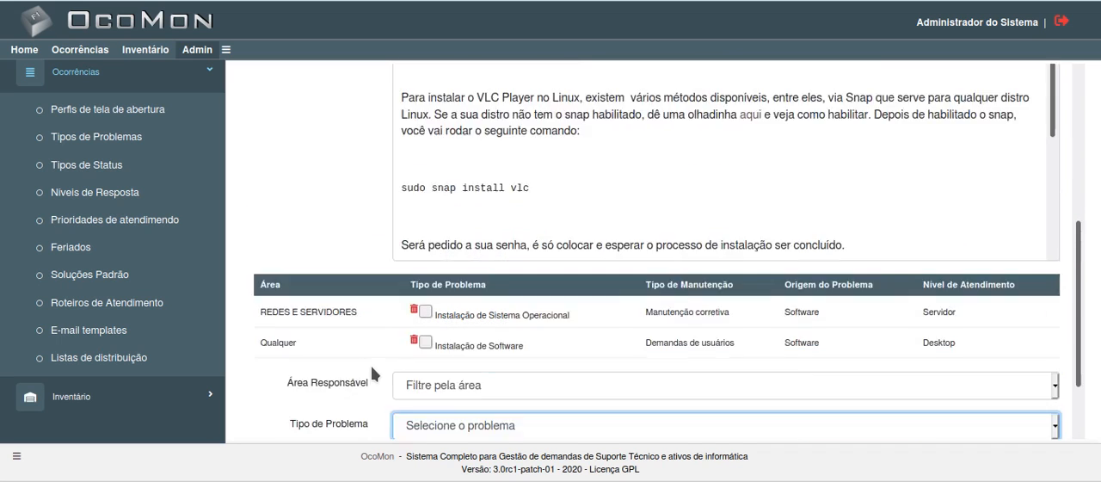
{"action": "scroll", "coordinate": [371, 365], "scroll_direction": "down", "scroll_amount": 2}
{"action": "scroll", "coordinate": [370, 366], "scroll_direction": "down", "scroll_amount": 3}
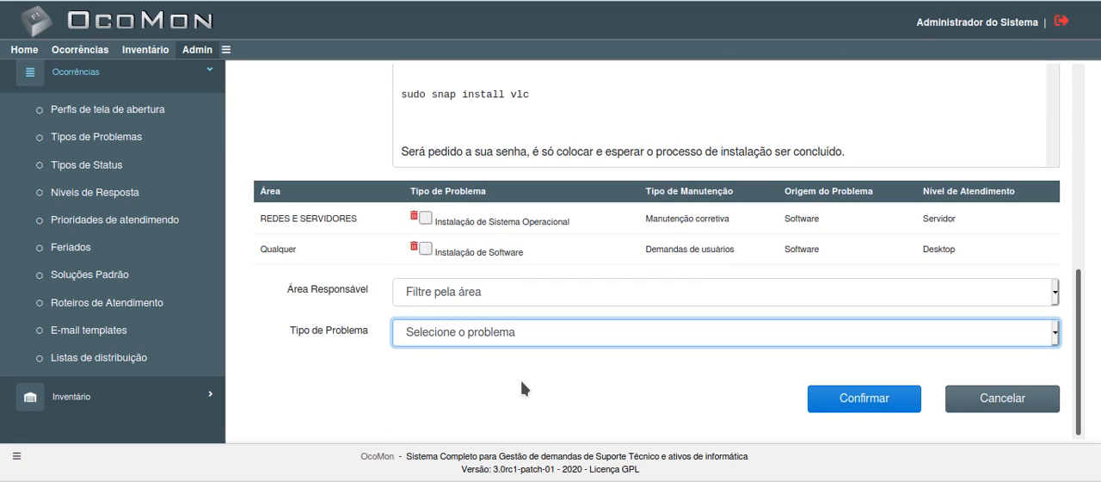
{"action": "left_click", "coordinate": [955, 407]}
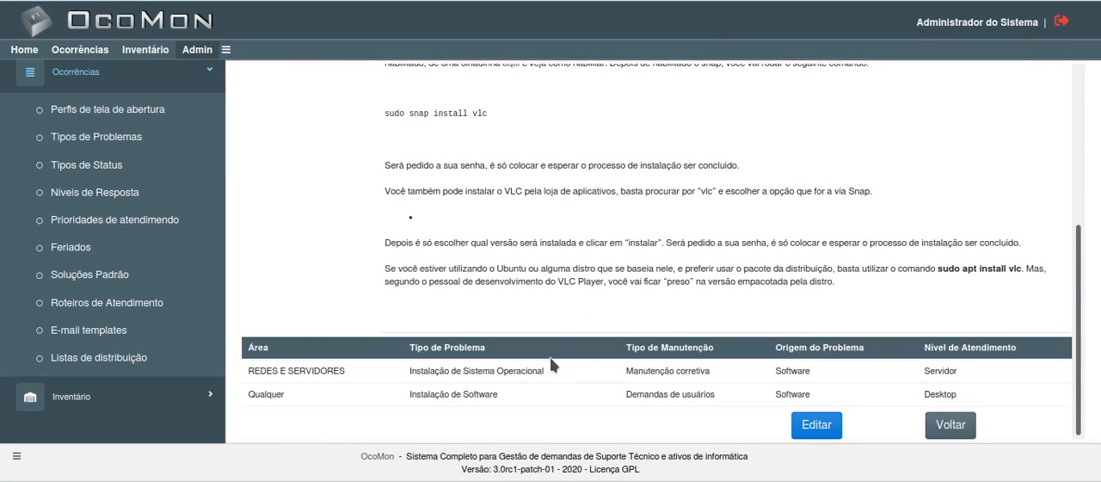
Step: Review the VLC script once more, return to the scripts list and highlight the Pix script's problem type
{"action": "scroll", "coordinate": [494, 280], "scroll_direction": "up", "scroll_amount": 3}
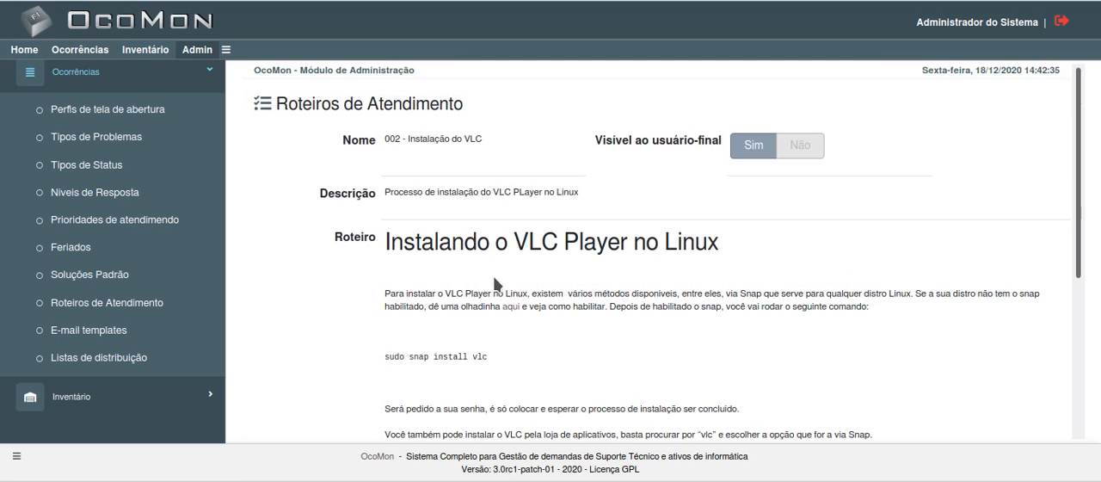
{"action": "scroll", "coordinate": [458, 303], "scroll_direction": "down", "scroll_amount": 5}
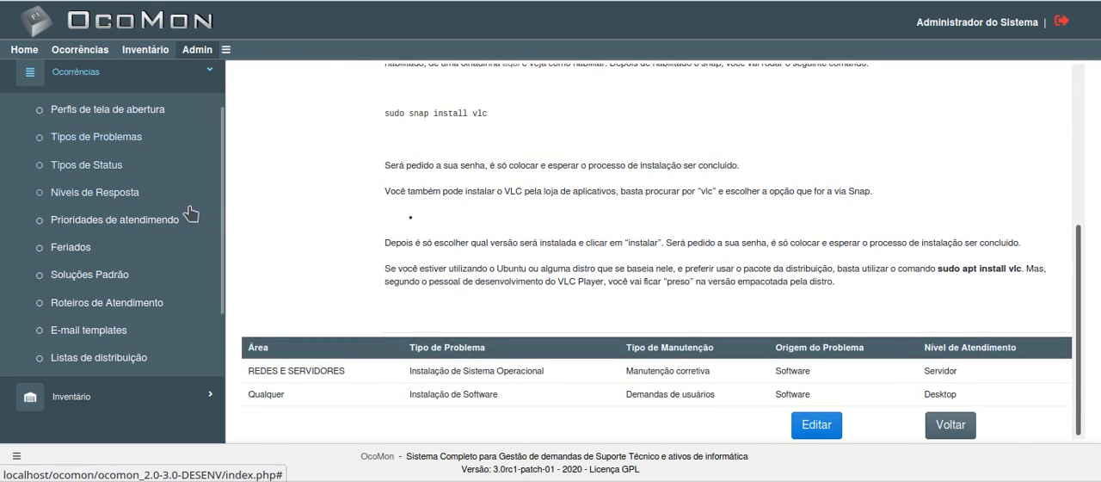
{"action": "left_click", "coordinate": [91, 305]}
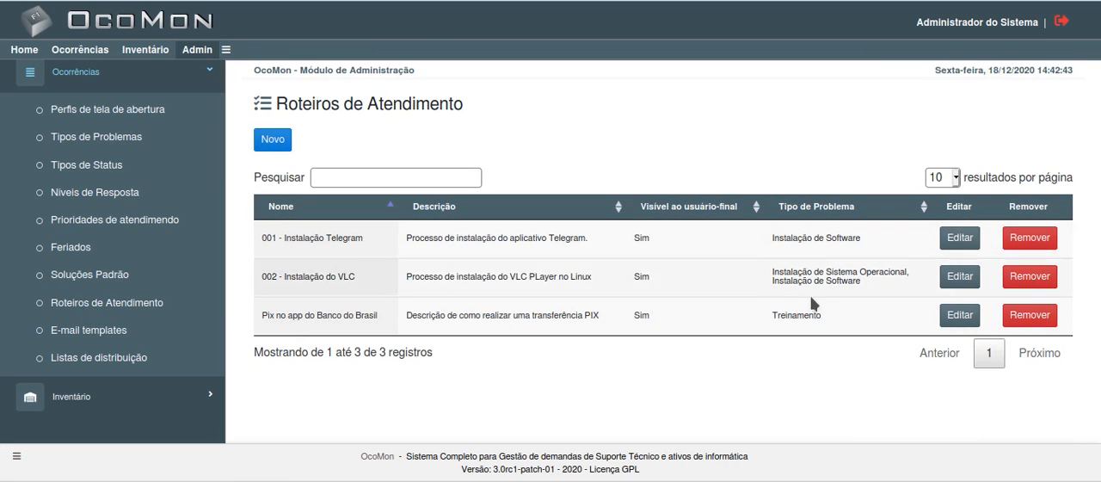
{"action": "left_click_drag", "start_coordinate": [788, 317], "coordinate": [823, 320]}
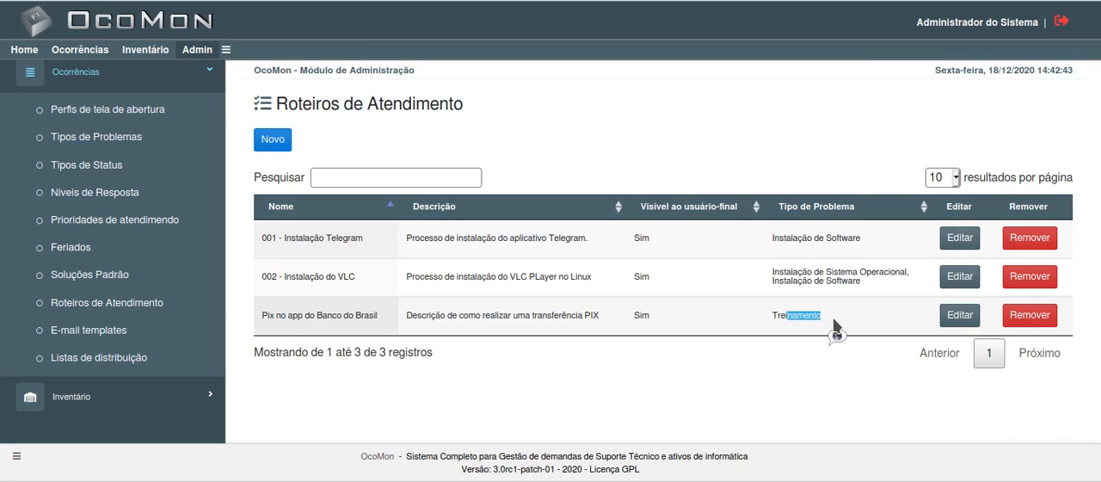
Step: Open a new ticket form in the Ocorrências module and set the area to SUPORTE N1 and the problem type to Treinamento
{"action": "left_click", "coordinate": [72, 51]}
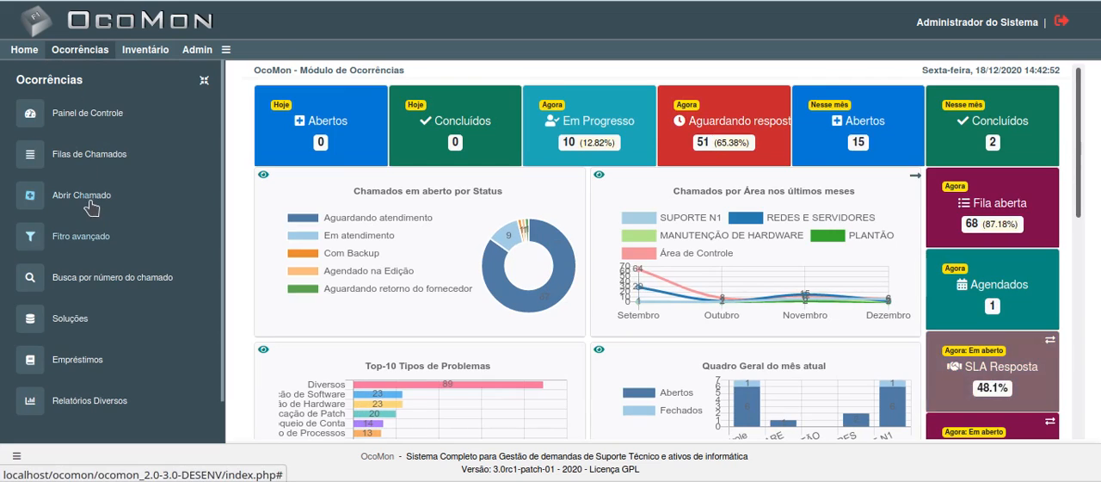
{"action": "left_click", "coordinate": [91, 199]}
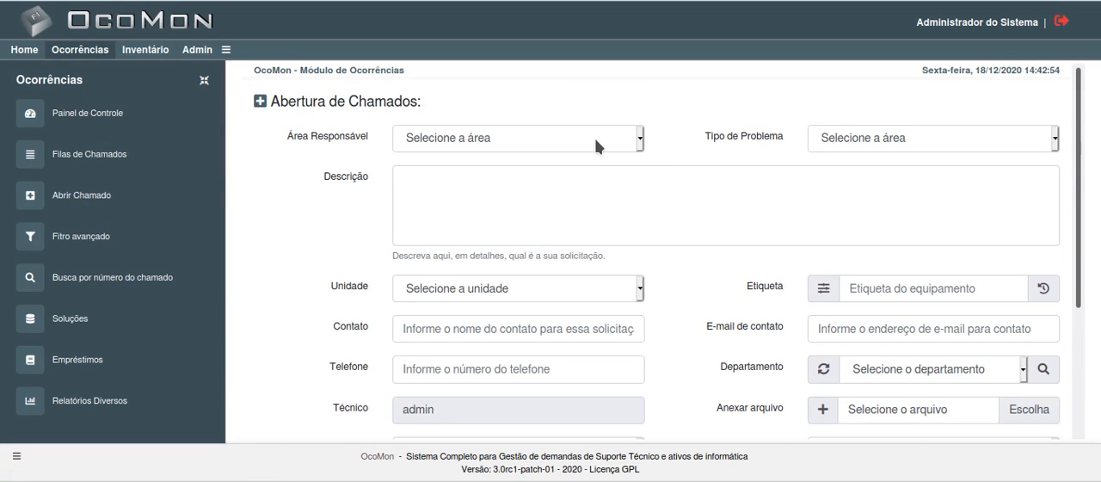
{"action": "left_click", "coordinate": [595, 138]}
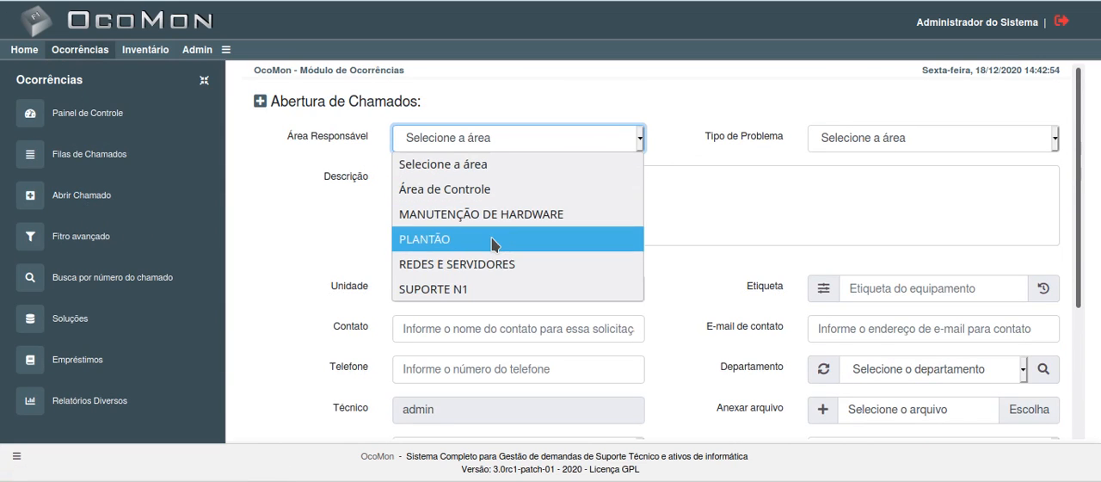
{"action": "left_click", "coordinate": [486, 289]}
{"action": "left_click", "coordinate": [843, 141]}
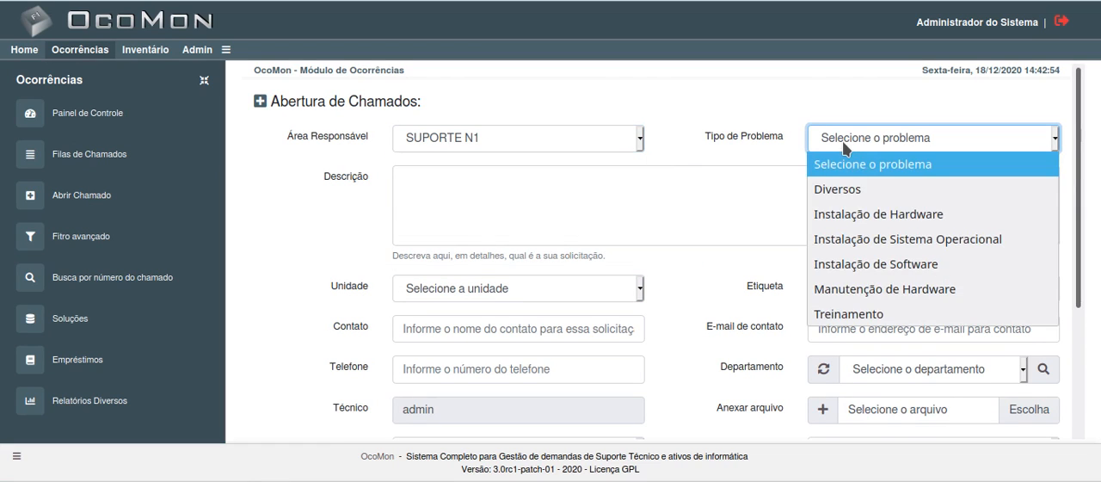
{"action": "left_click", "coordinate": [839, 315]}
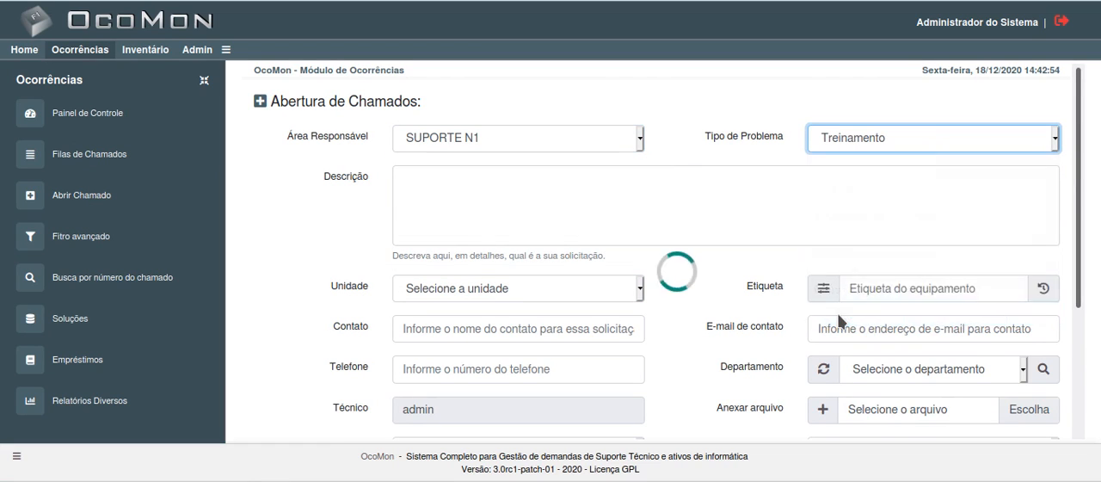
Step: Examine the Treinamento problem type's description, view the Pix script through its solution tips, and close the script
{"action": "scroll", "coordinate": [532, 251], "scroll_direction": "down", "scroll_amount": 2}
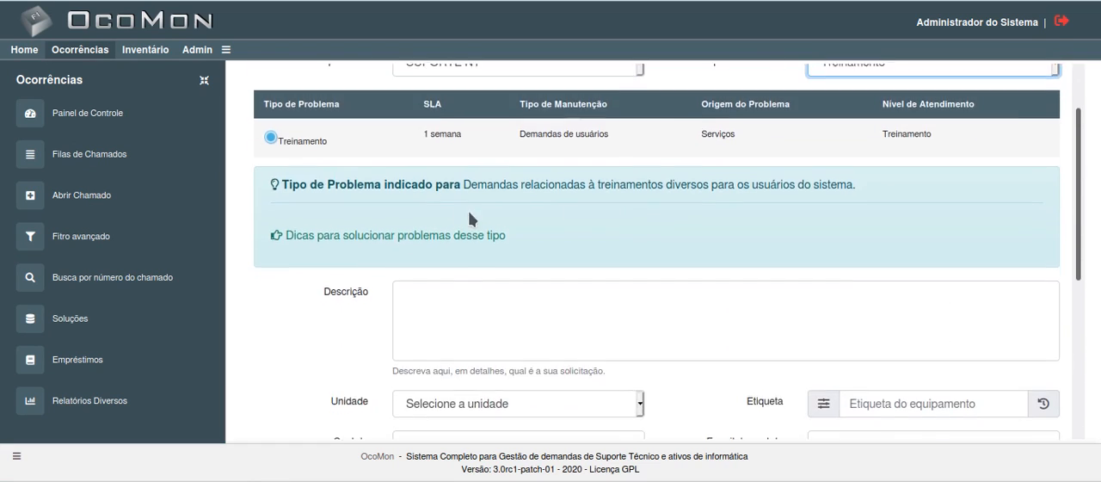
{"action": "scroll", "coordinate": [495, 230], "scroll_direction": "up", "scroll_amount": 2}
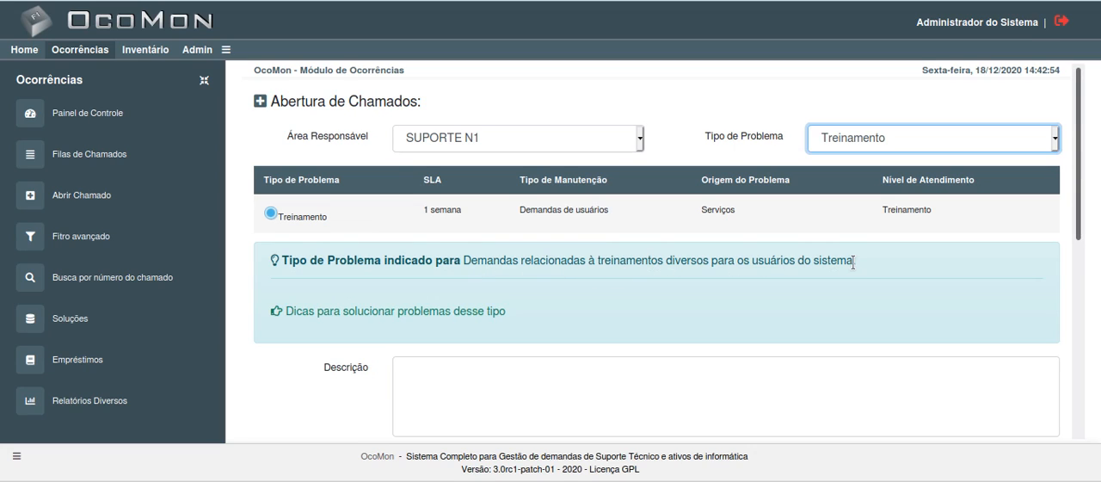
{"action": "left_click_drag", "start_coordinate": [855, 260], "coordinate": [697, 260]}
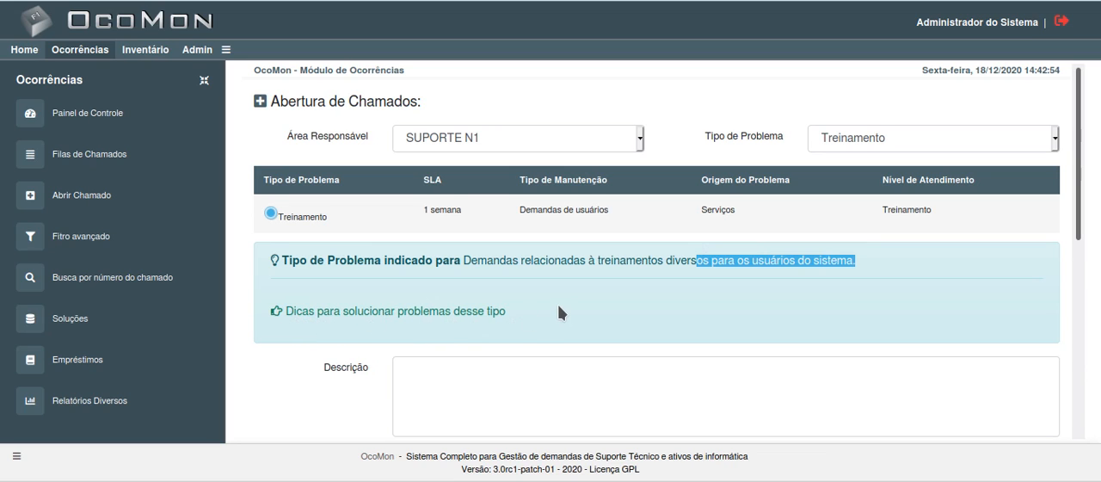
{"action": "scroll", "coordinate": [560, 307], "scroll_direction": "down", "scroll_amount": 2}
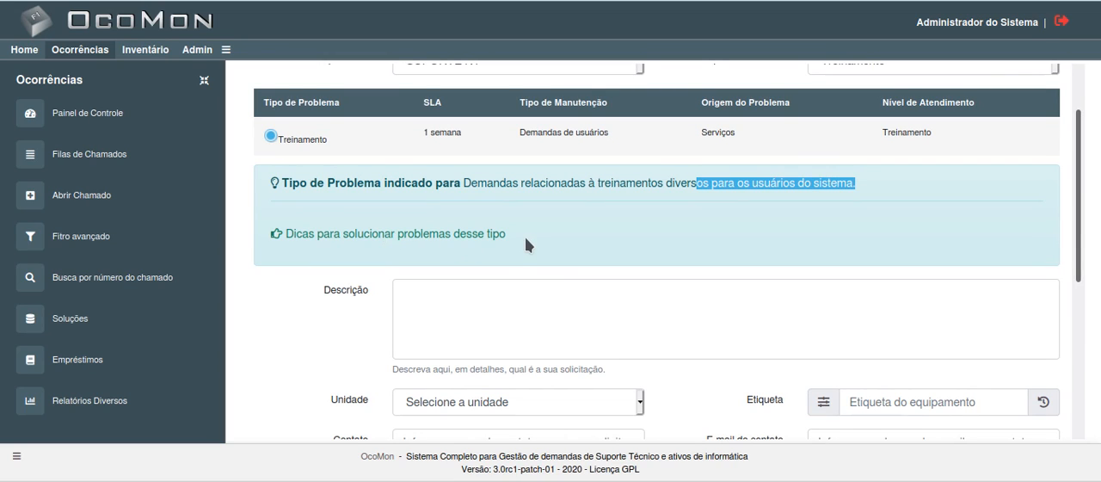
{"action": "left_click", "coordinate": [418, 234]}
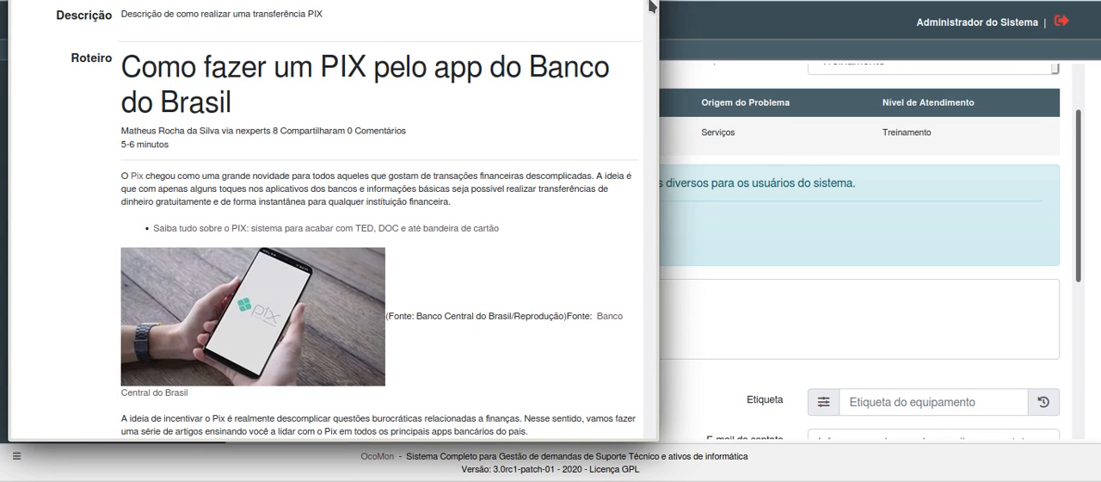
{"action": "left_click_drag", "start_coordinate": [651, 5], "coordinate": [616, 2]}
{"action": "left_click", "coordinate": [649, 1]}
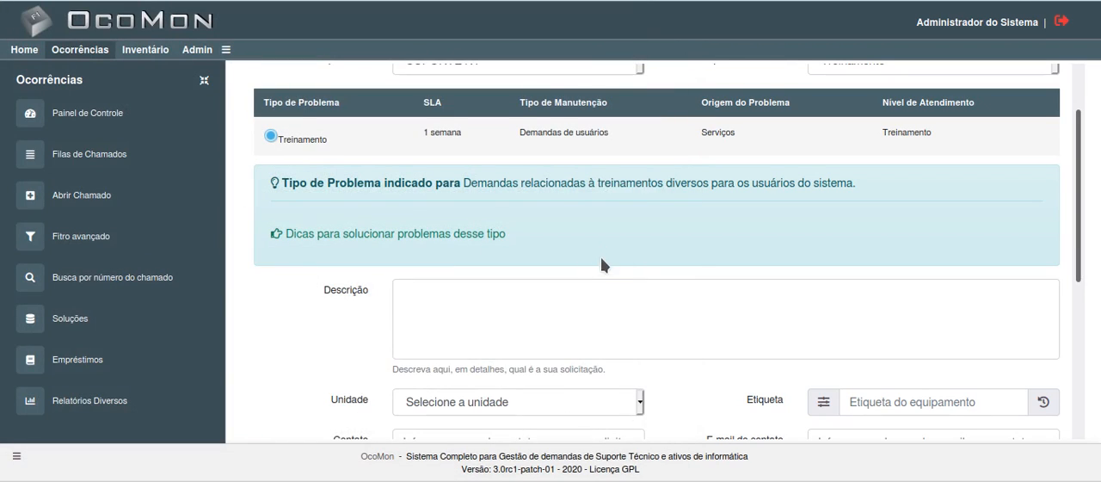
Step: Check the scripts list in administration, return to the ticket form, and choose area MANUTENÇÃO DE HARDWARE with problem type Instalação de Software
{"action": "scroll", "coordinate": [597, 273], "scroll_direction": "up", "scroll_amount": 2}
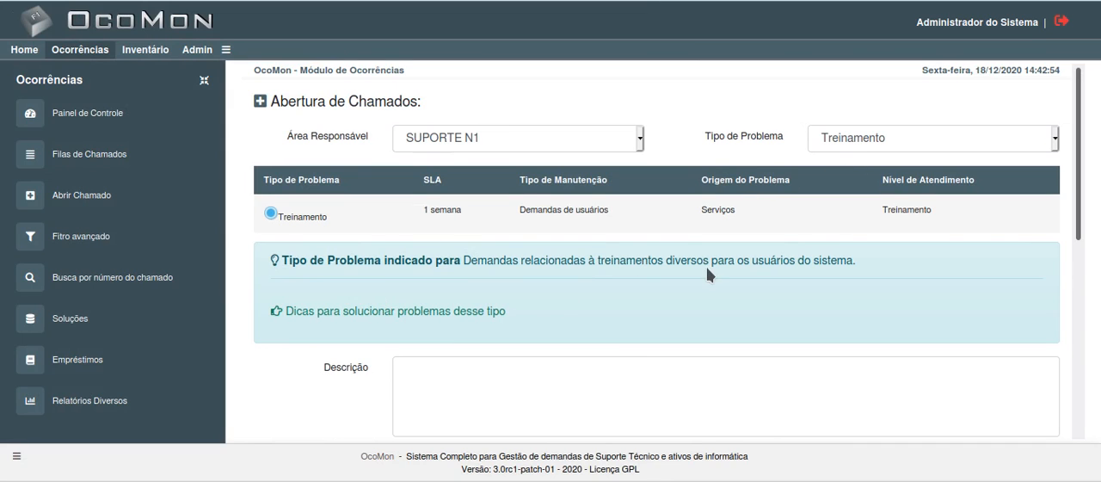
{"action": "left_click", "coordinate": [195, 50]}
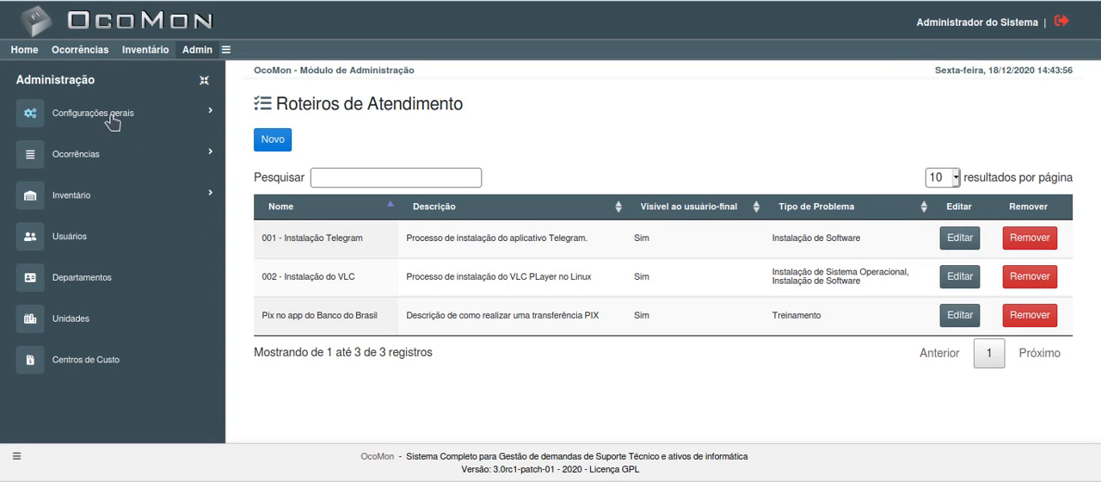
{"action": "left_click", "coordinate": [75, 55]}
{"action": "left_click", "coordinate": [462, 139]}
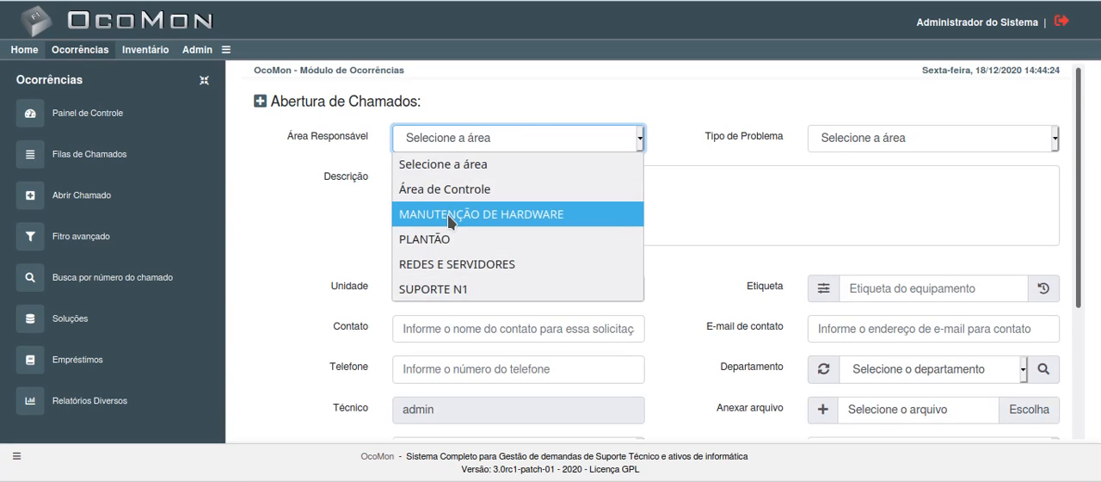
{"action": "left_click", "coordinate": [447, 215]}
{"action": "left_click", "coordinate": [851, 148]}
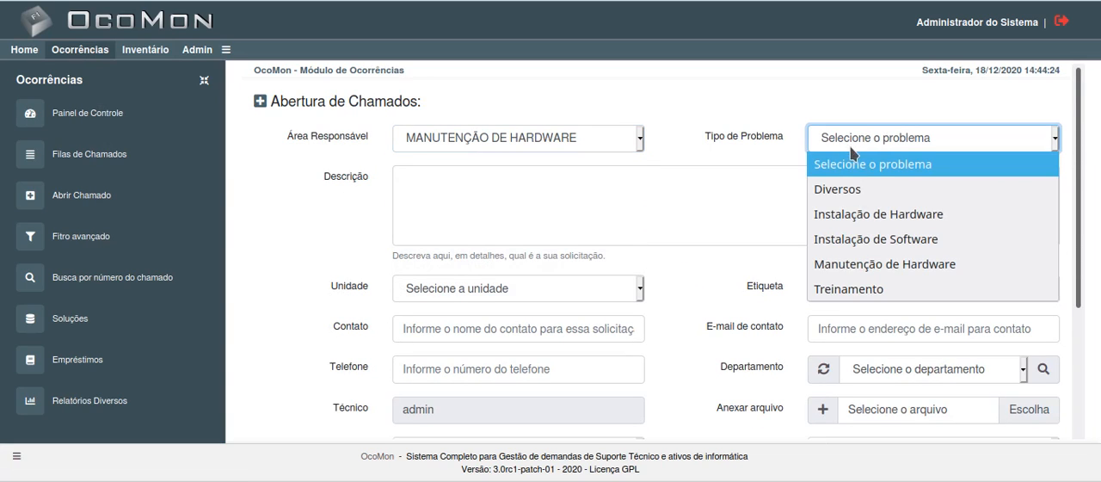
{"action": "left_click", "coordinate": [877, 240]}
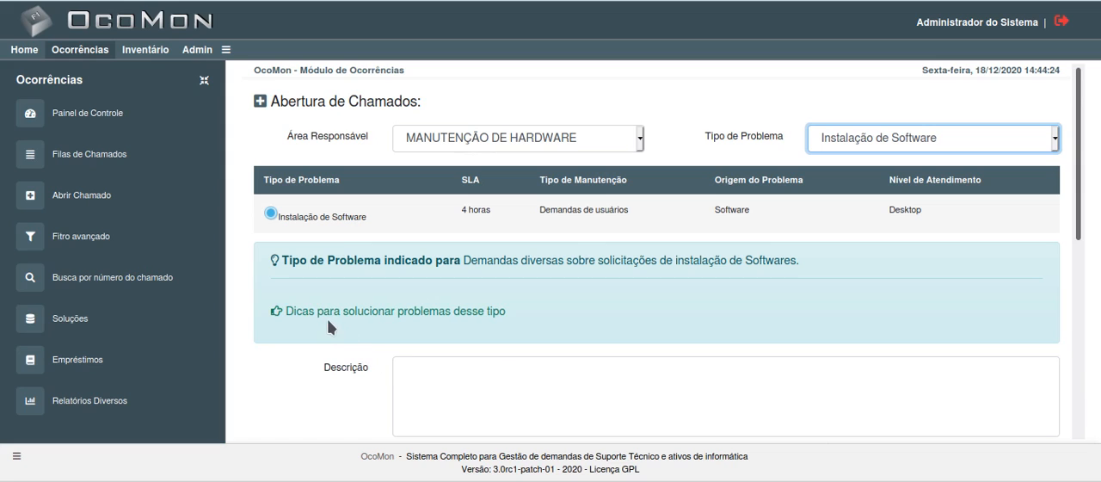
Step: Open the solution tips for Instalação de Software, read the "001 - Instalação Telegram" script to its end, and close it
{"action": "left_click", "coordinate": [442, 315]}
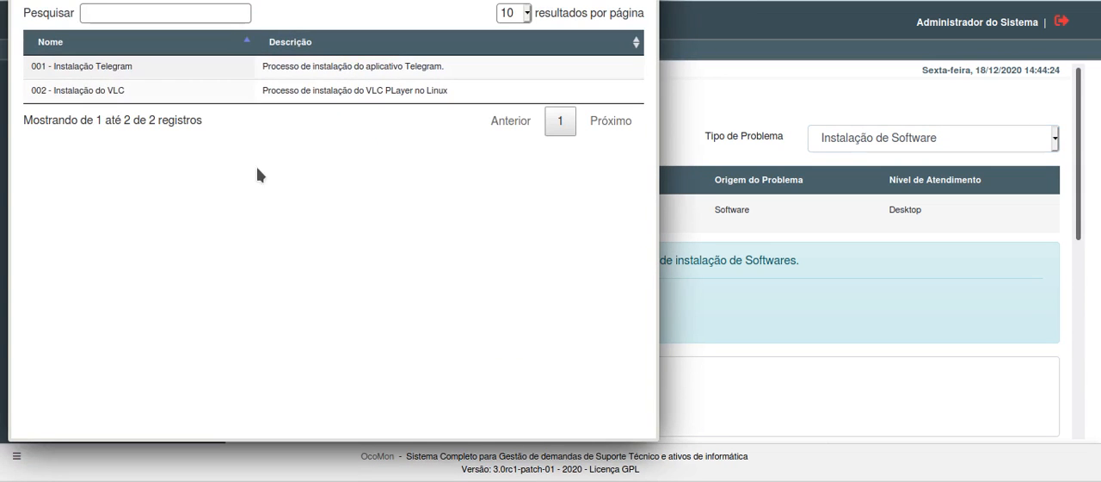
{"action": "left_click", "coordinate": [102, 69]}
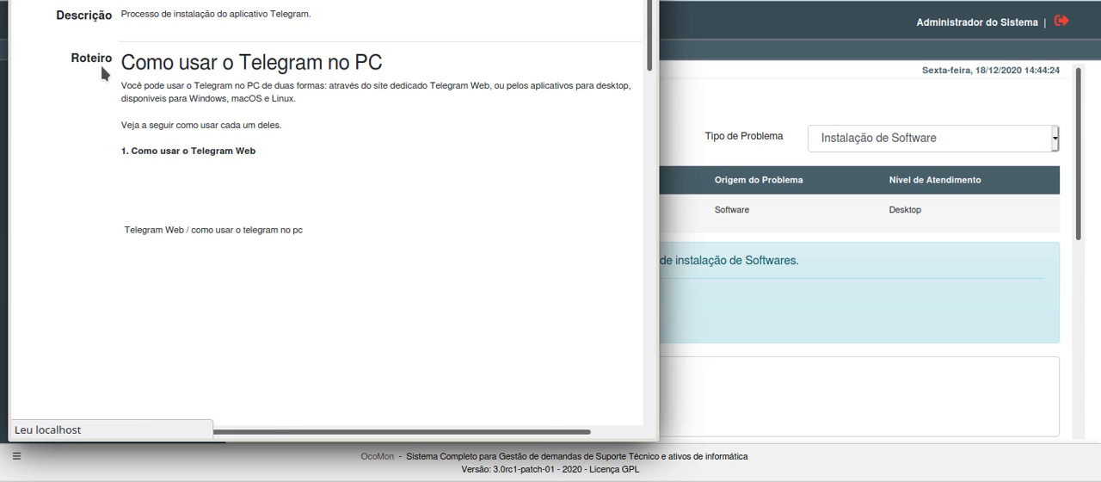
{"action": "scroll", "coordinate": [370, 127], "scroll_direction": "down", "scroll_amount": 10}
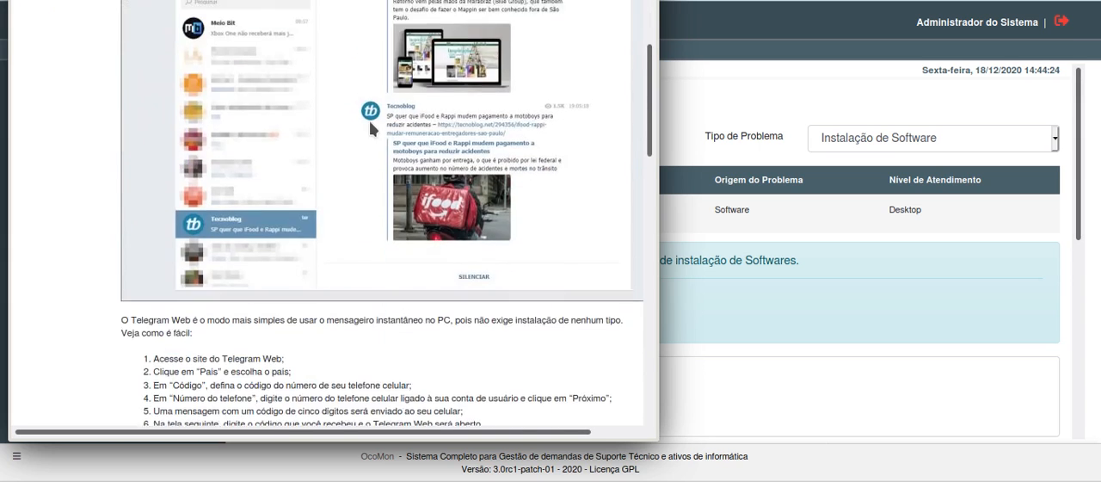
{"action": "scroll", "coordinate": [369, 121], "scroll_direction": "down", "scroll_amount": 8}
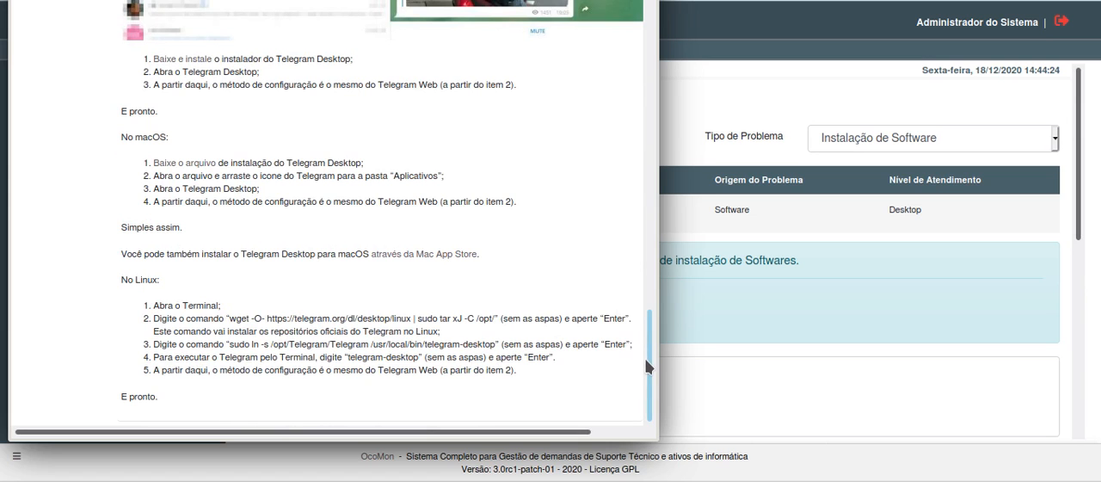
{"action": "left_click_drag", "start_coordinate": [648, 369], "coordinate": [612, 5]}
{"action": "left_click", "coordinate": [644, 1]}
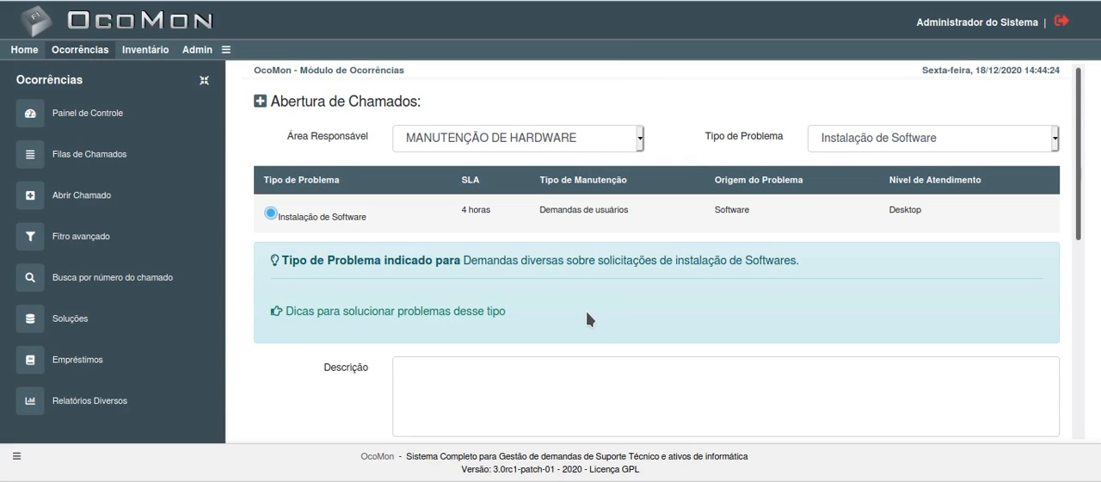
Step: Open a new script record in administration and examine its fields from Nome and visibility down to Área Responsável and Tipo de Problema
{"action": "left_click", "coordinate": [195, 52]}
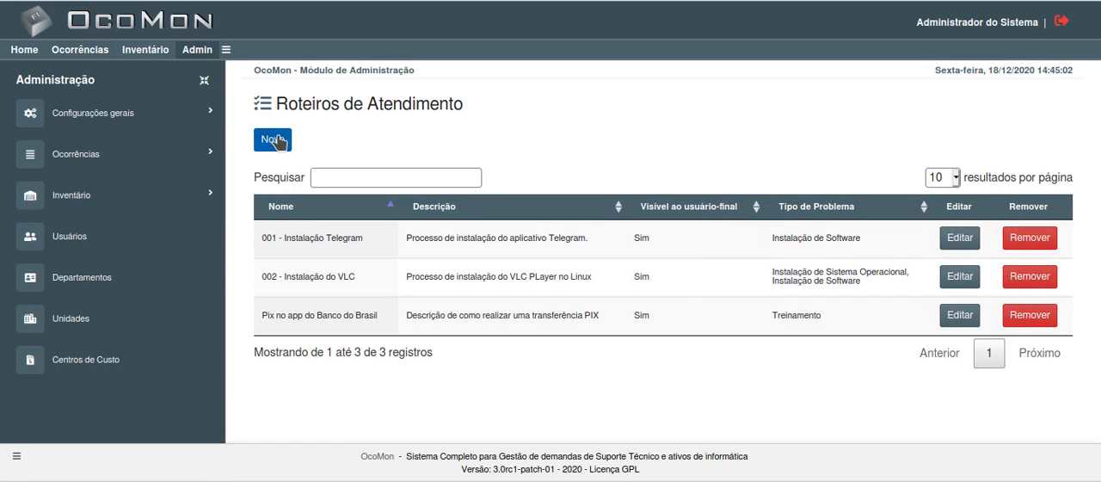
{"action": "left_click", "coordinate": [276, 140]}
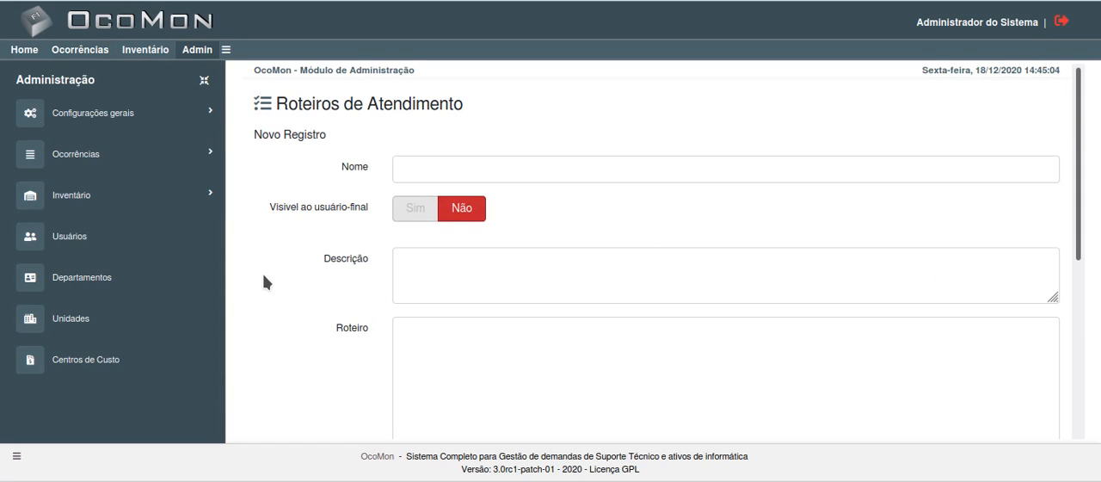
{"action": "scroll", "coordinate": [352, 339], "scroll_direction": "down", "scroll_amount": 2}
{"action": "scroll", "coordinate": [318, 314], "scroll_direction": "up", "scroll_amount": 2}
{"action": "scroll", "coordinate": [267, 305], "scroll_direction": "down", "scroll_amount": 1}
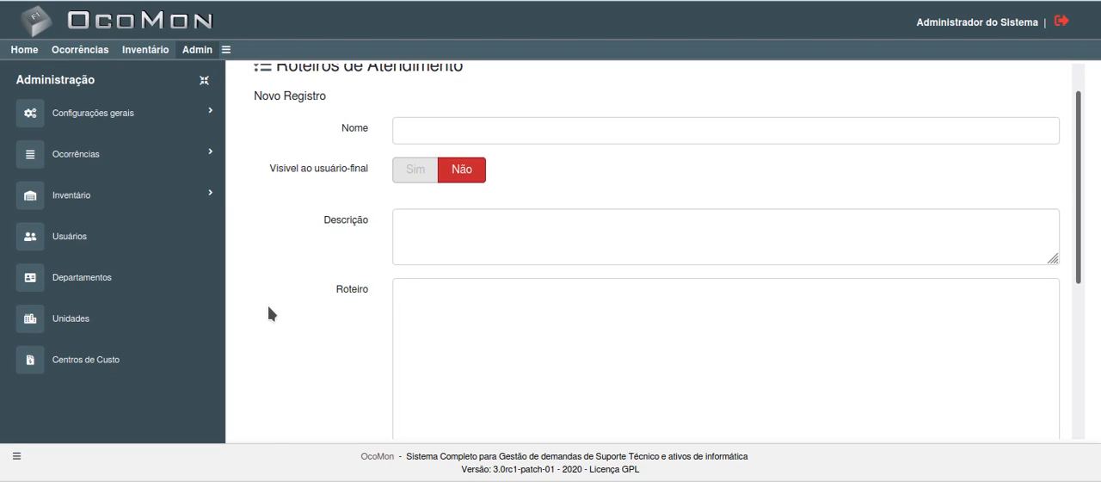
{"action": "scroll", "coordinate": [268, 305], "scroll_direction": "down", "scroll_amount": 2}
{"action": "scroll", "coordinate": [267, 304], "scroll_direction": "up", "scroll_amount": 3}
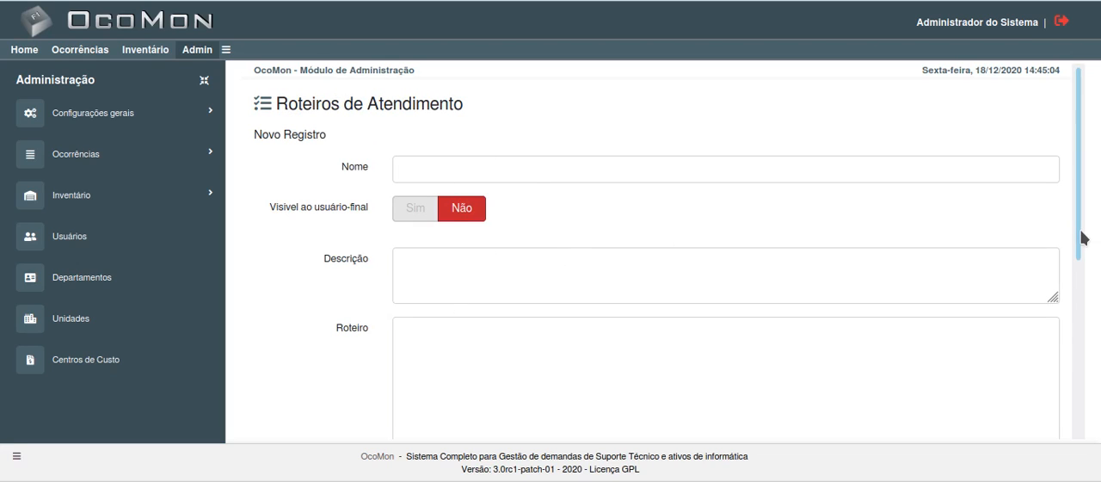
{"action": "mouse_move", "coordinate": [1083, 236]}
{"action": "left_mouse_down"}
{"action": "mouse_move", "coordinate": [1088, 410]}
{"action": "mouse_move", "coordinate": [1075, 223]}
{"action": "left_mouse_up"}
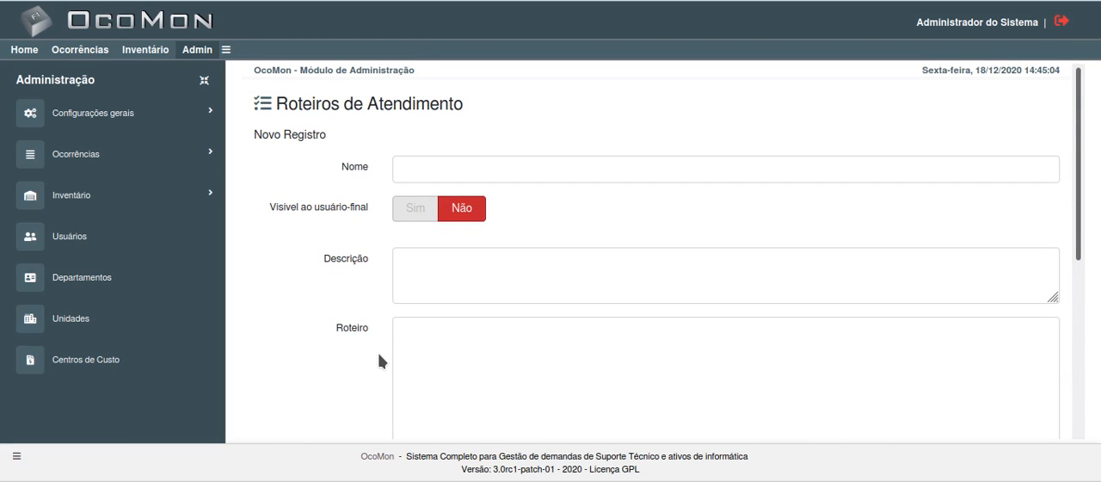
{"action": "scroll", "coordinate": [374, 337], "scroll_direction": "down", "scroll_amount": 4}
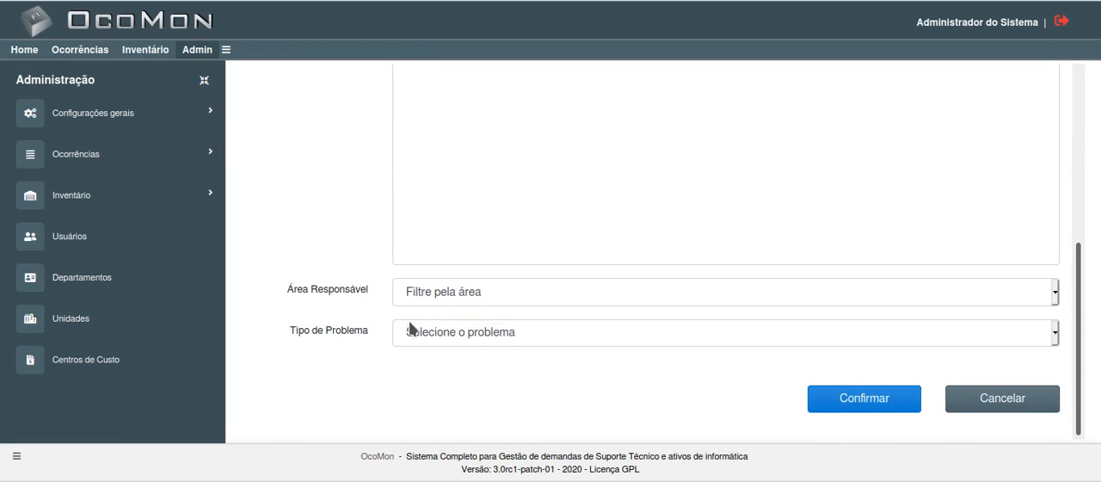
{"action": "scroll", "coordinate": [295, 335], "scroll_direction": "up", "scroll_amount": 5}
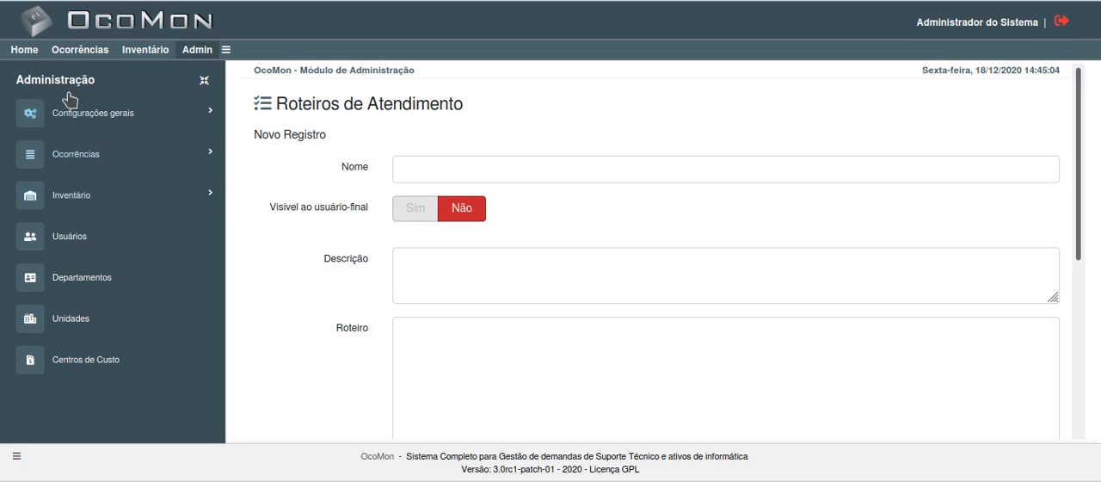
Step: Return to the ticket opening form, look over its Tipo de Problema and remaining fields, and go to the Painel de Controle
{"action": "left_click", "coordinate": [77, 52]}
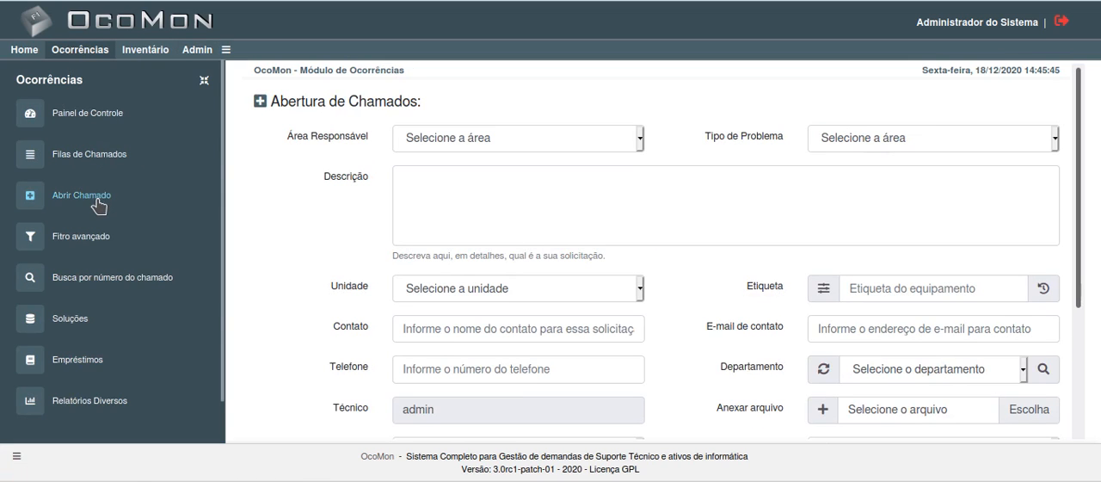
{"action": "left_click", "coordinate": [857, 133]}
{"action": "left_click", "coordinate": [857, 133]}
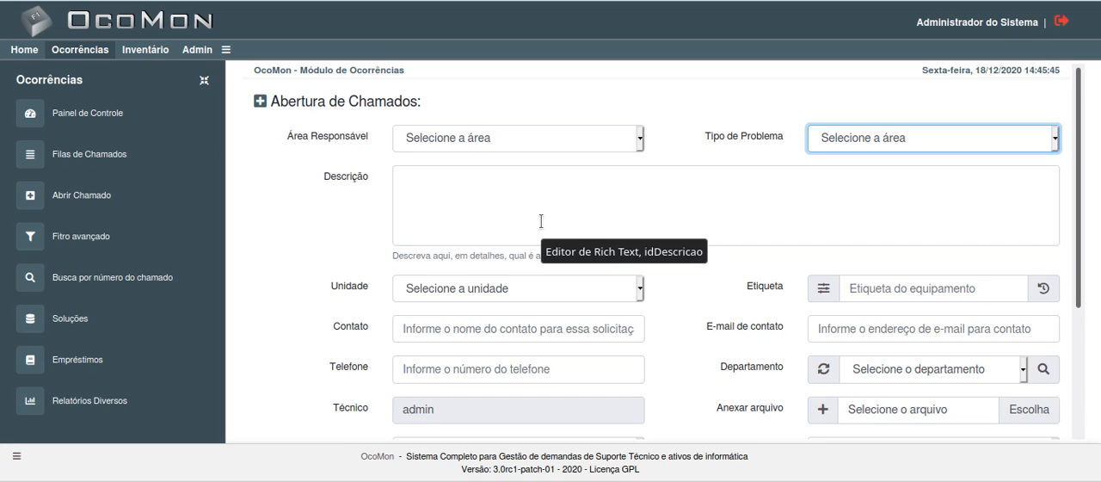
{"action": "scroll", "coordinate": [592, 279], "scroll_direction": "down", "scroll_amount": 4}
{"action": "scroll", "coordinate": [594, 282], "scroll_direction": "up", "scroll_amount": 4}
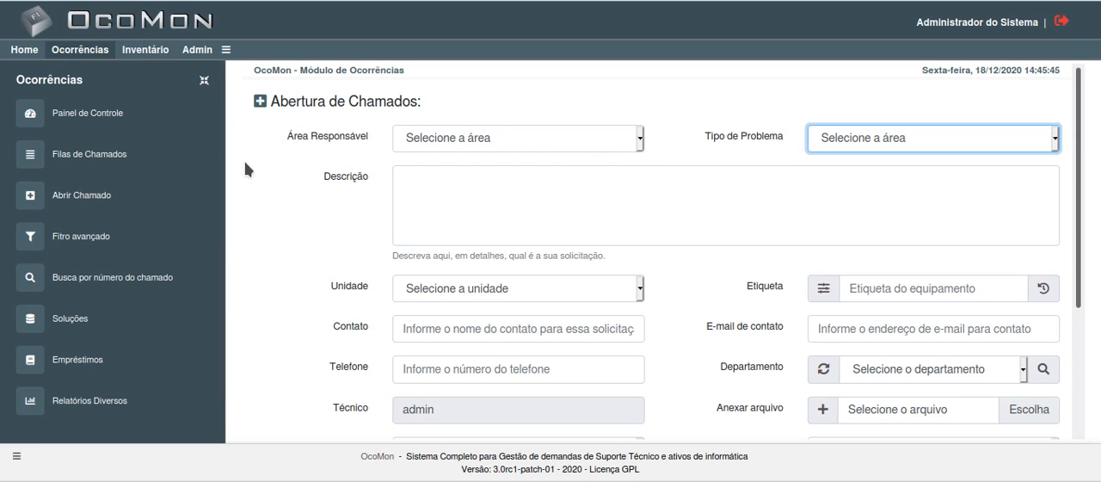
{"action": "left_click", "coordinate": [74, 113]}
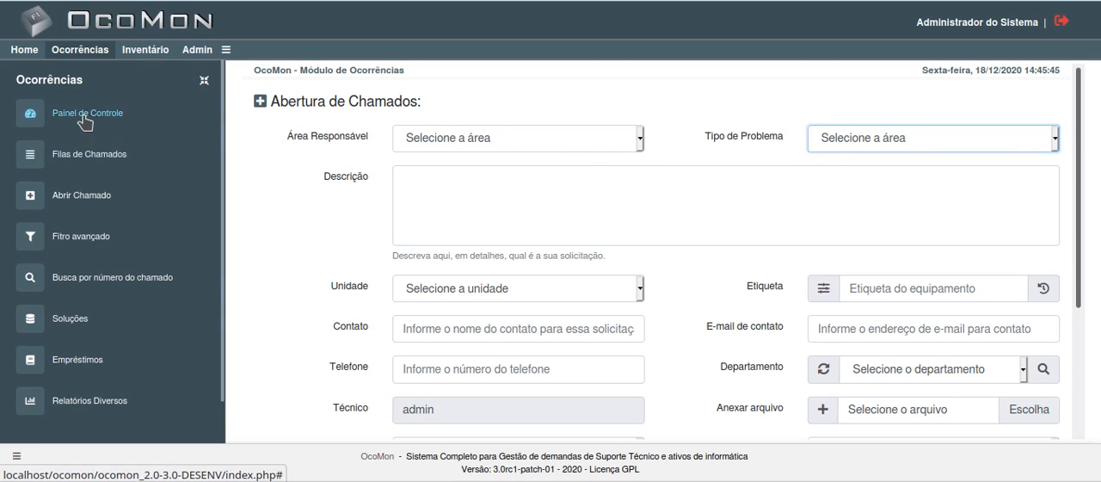